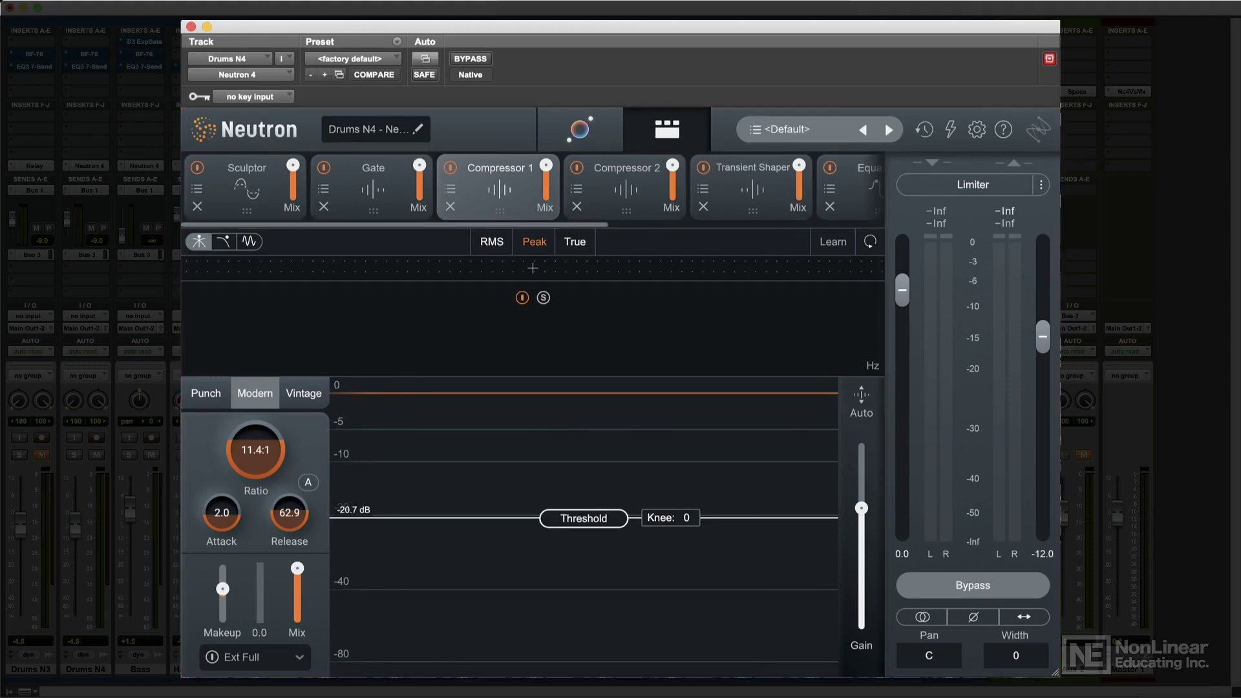
- Check the global presets, history and options, rename the plugin instance, and launch Mix Assistant
click(805, 133)
click(805, 133)
click(926, 132)
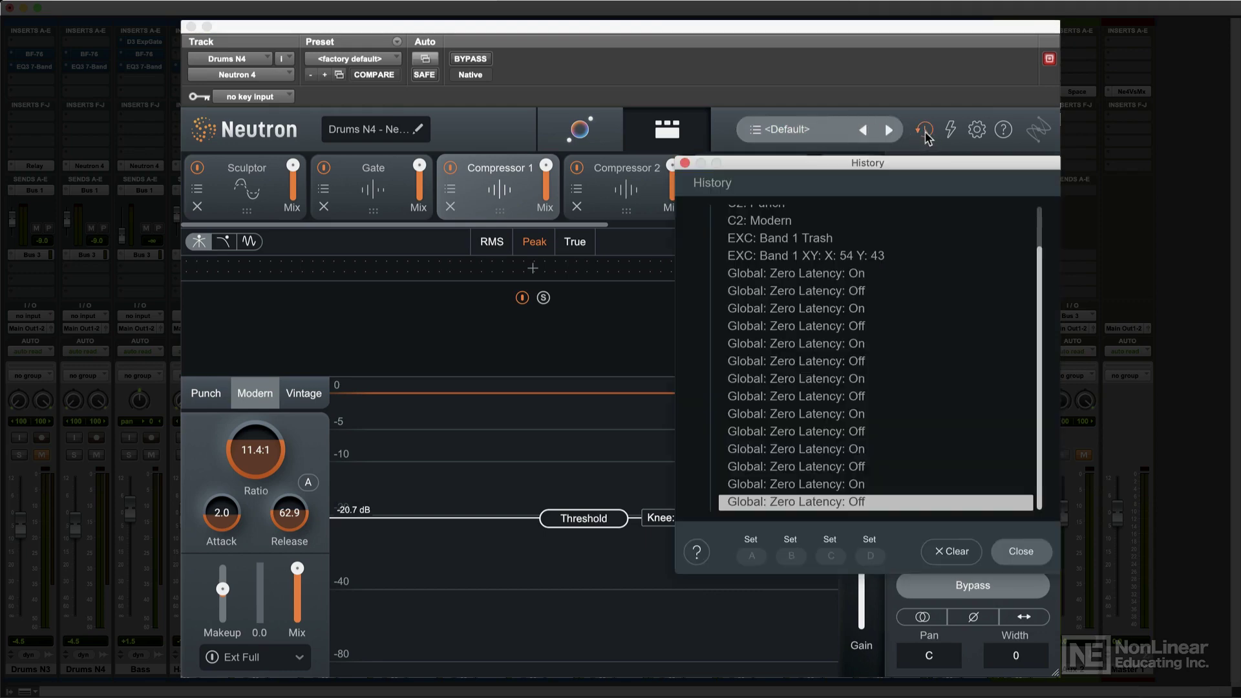
click(925, 132)
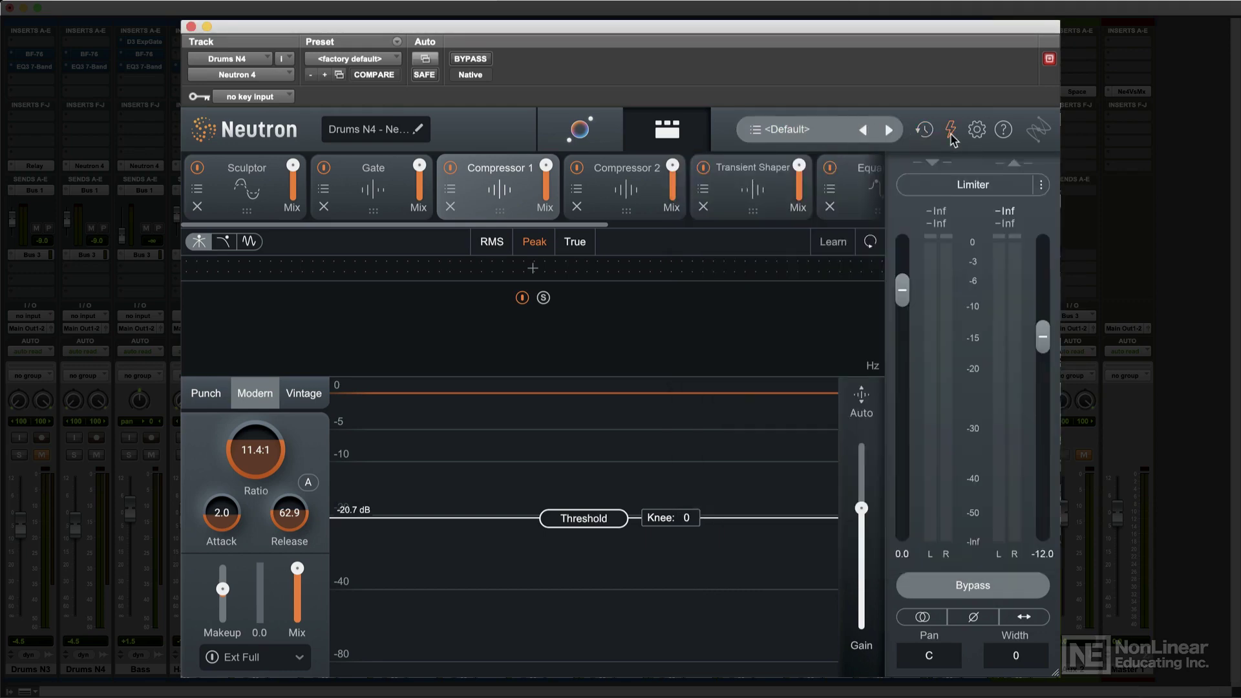
click(977, 131)
click(391, 137)
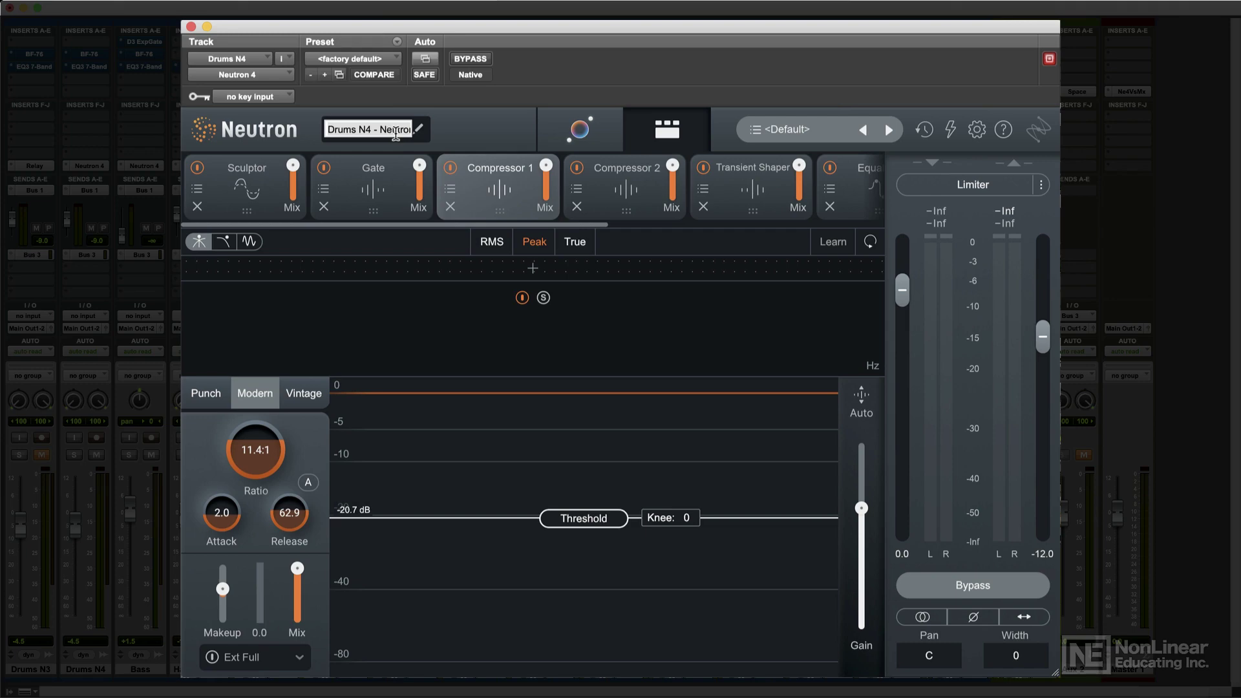
click(439, 138)
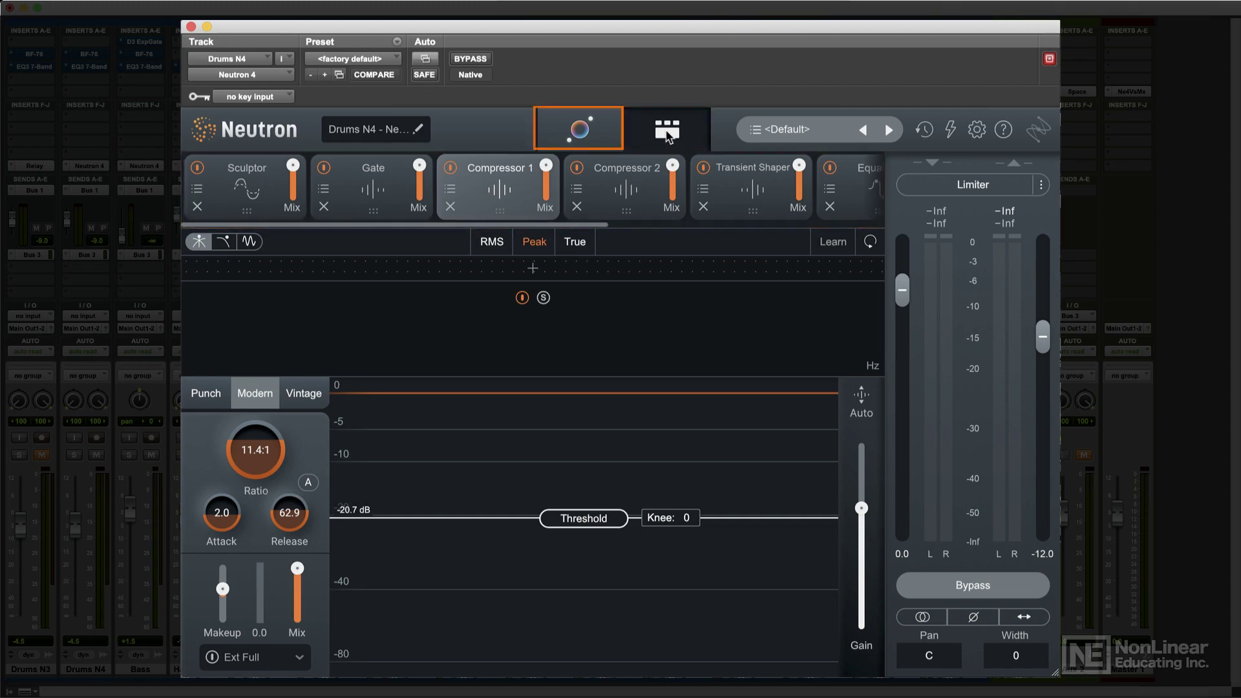
click(586, 134)
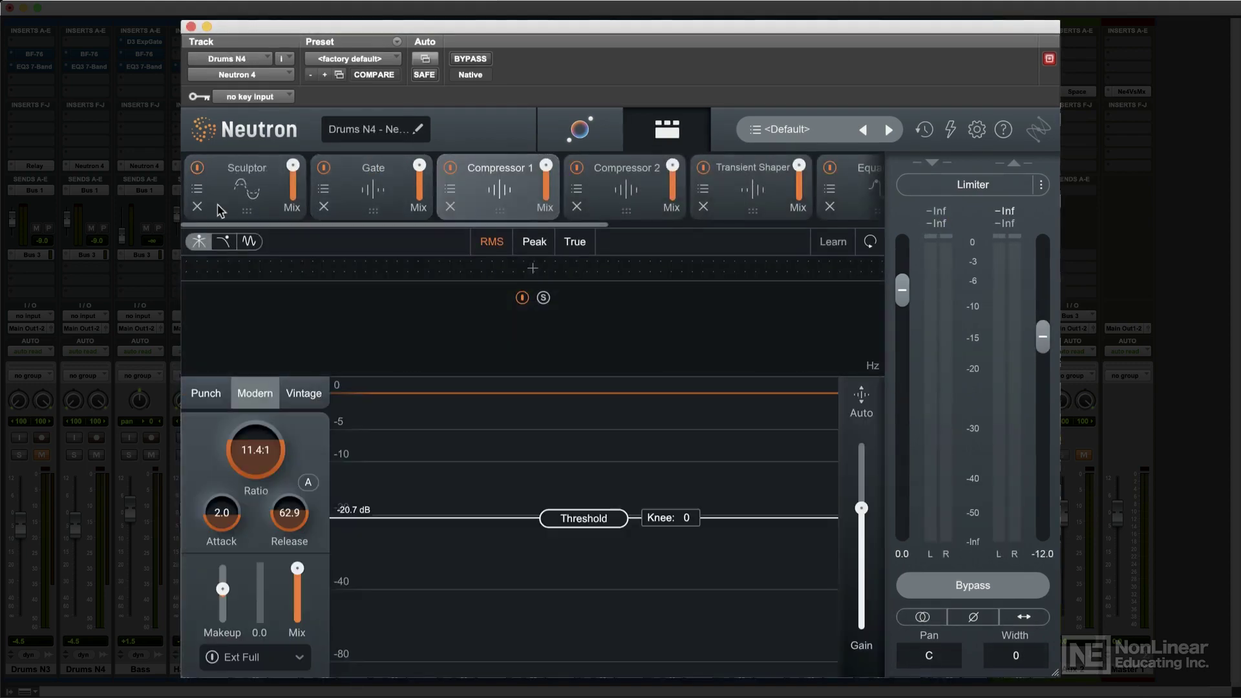
- Switch Compressor 1 off and back on, then remove it from the module chain
click(451, 167)
click(452, 168)
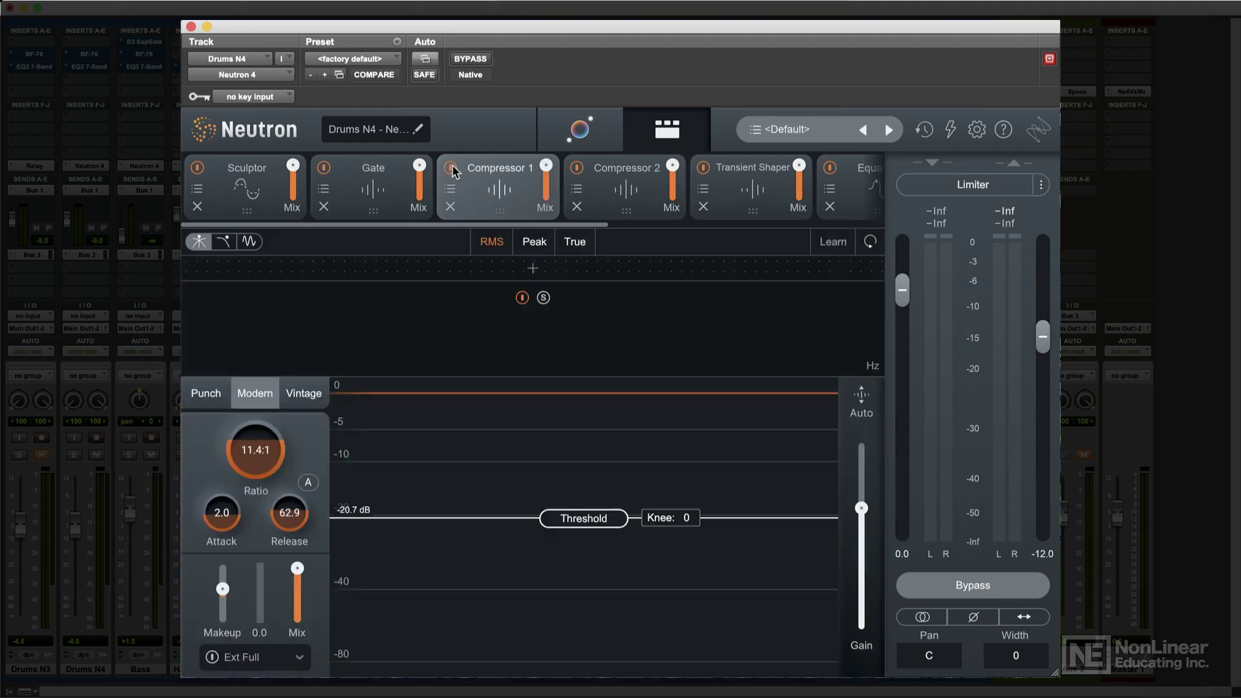
click(450, 207)
- Show Compressor 2's controls and look through its preset list without choosing one
click(471, 193)
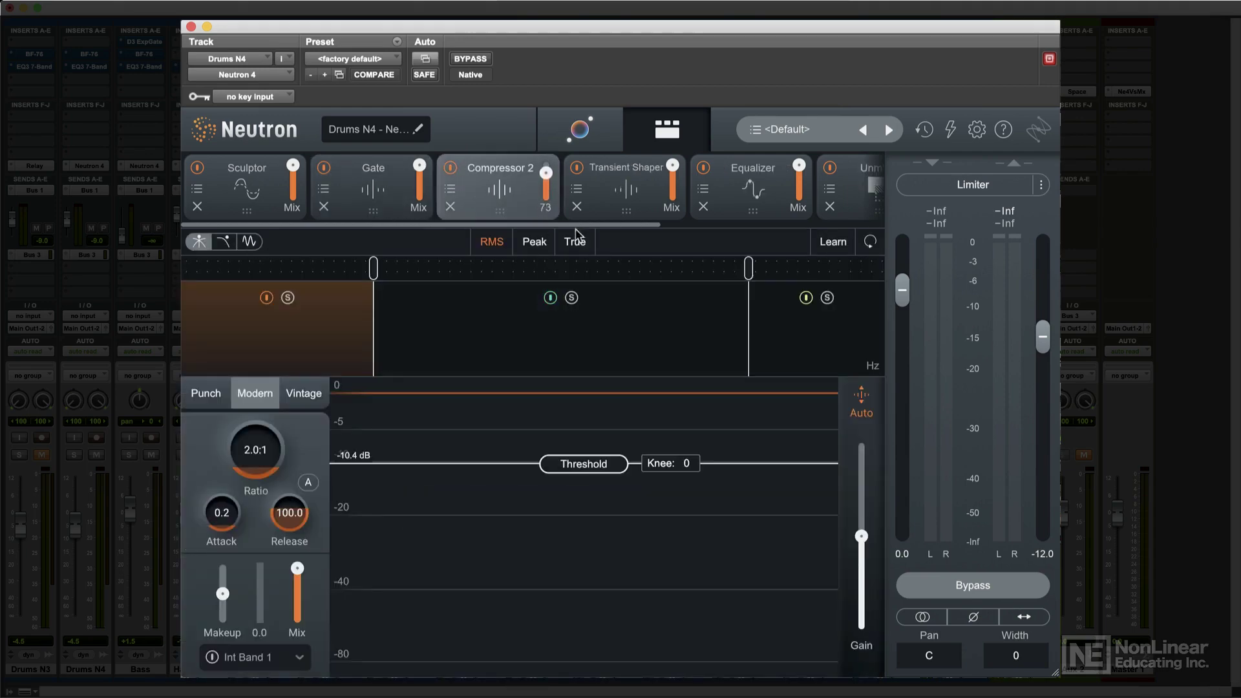
click(449, 190)
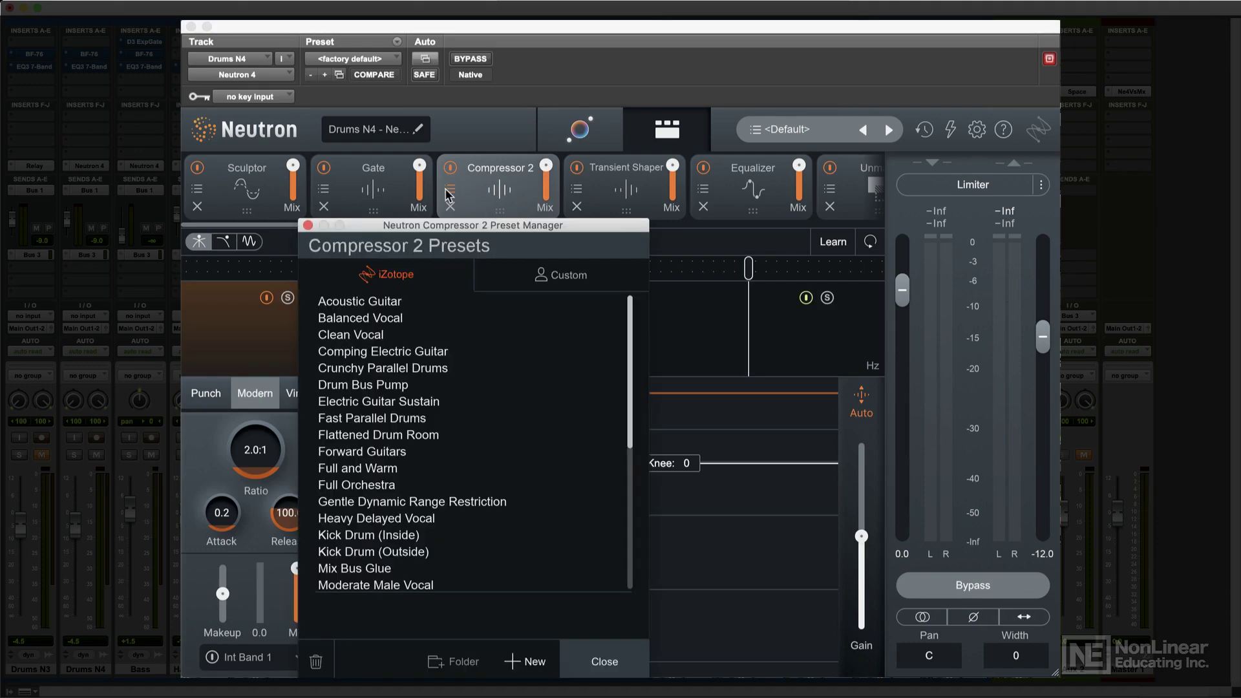
click(448, 192)
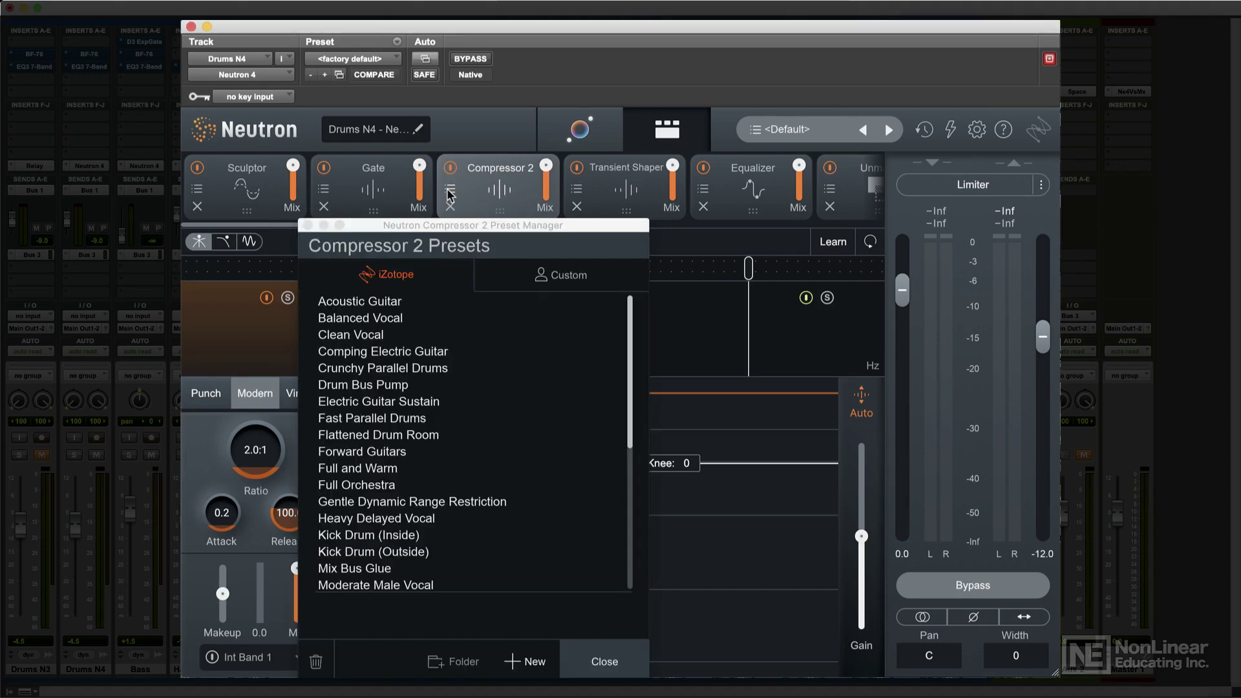
click(448, 191)
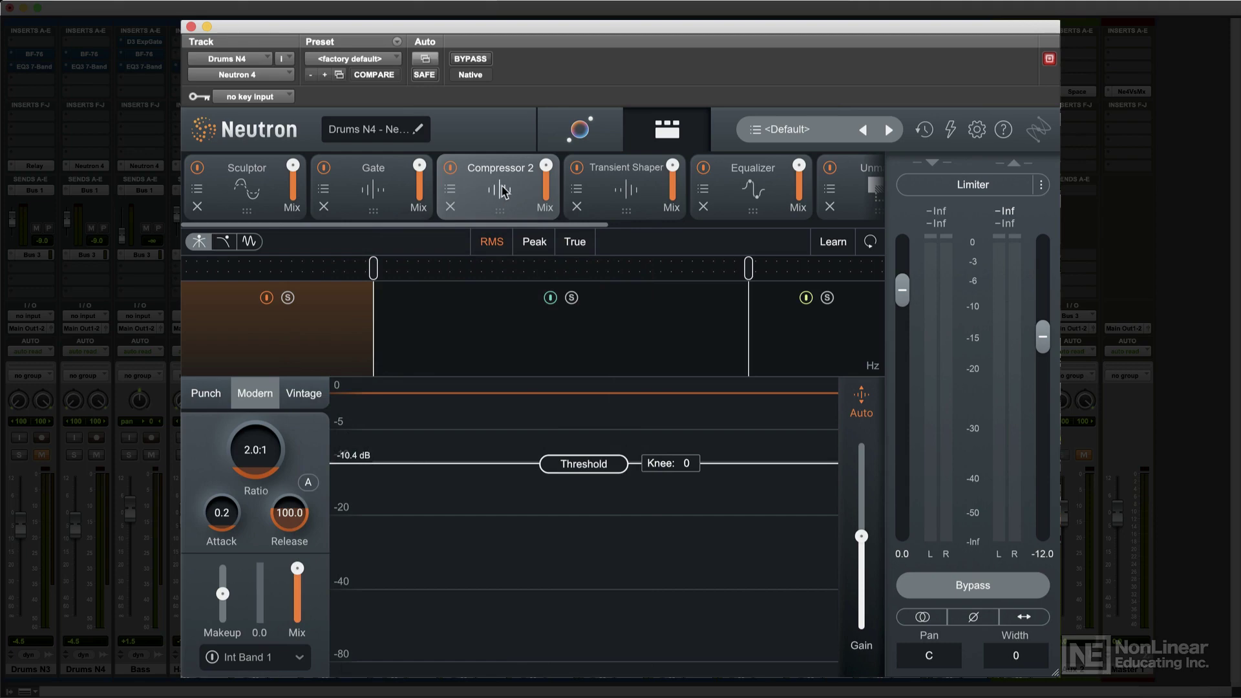
- Move Compressor 2 ahead of Gate and add a new Compressor 1 before Transient Shaper
drag(502, 189, 543, 194)
scroll(546, 194, right, 5)
click(807, 190)
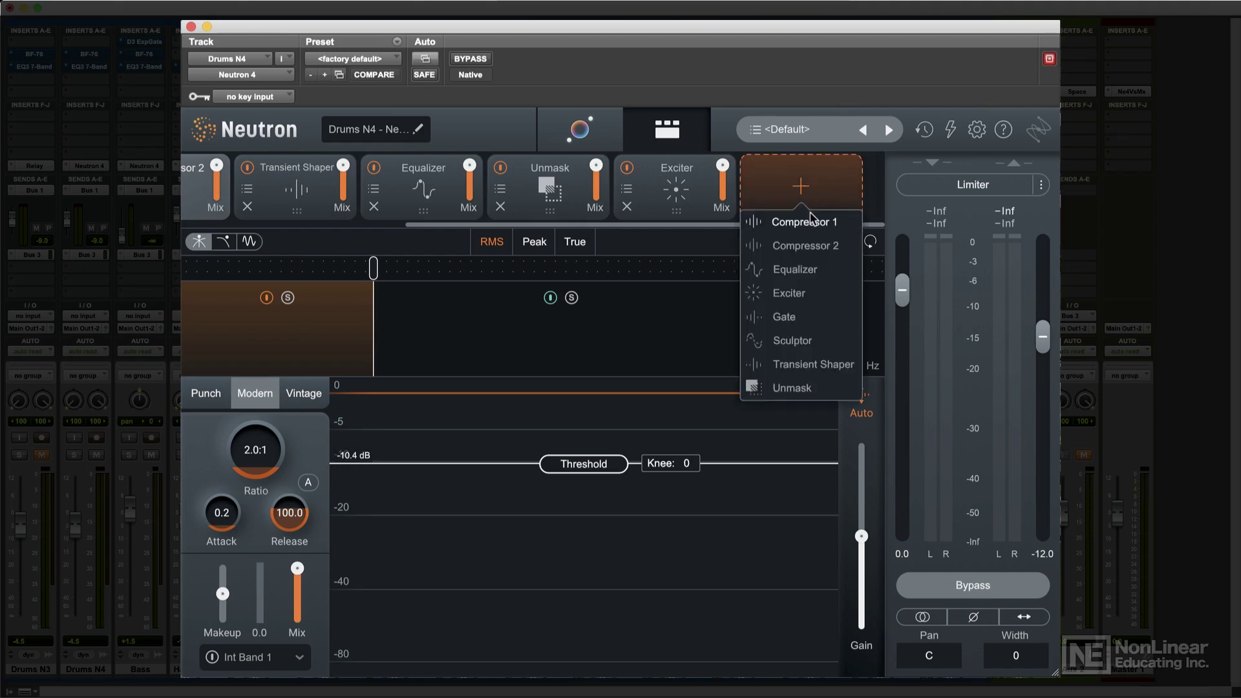
click(804, 223)
drag(677, 206, 521, 207)
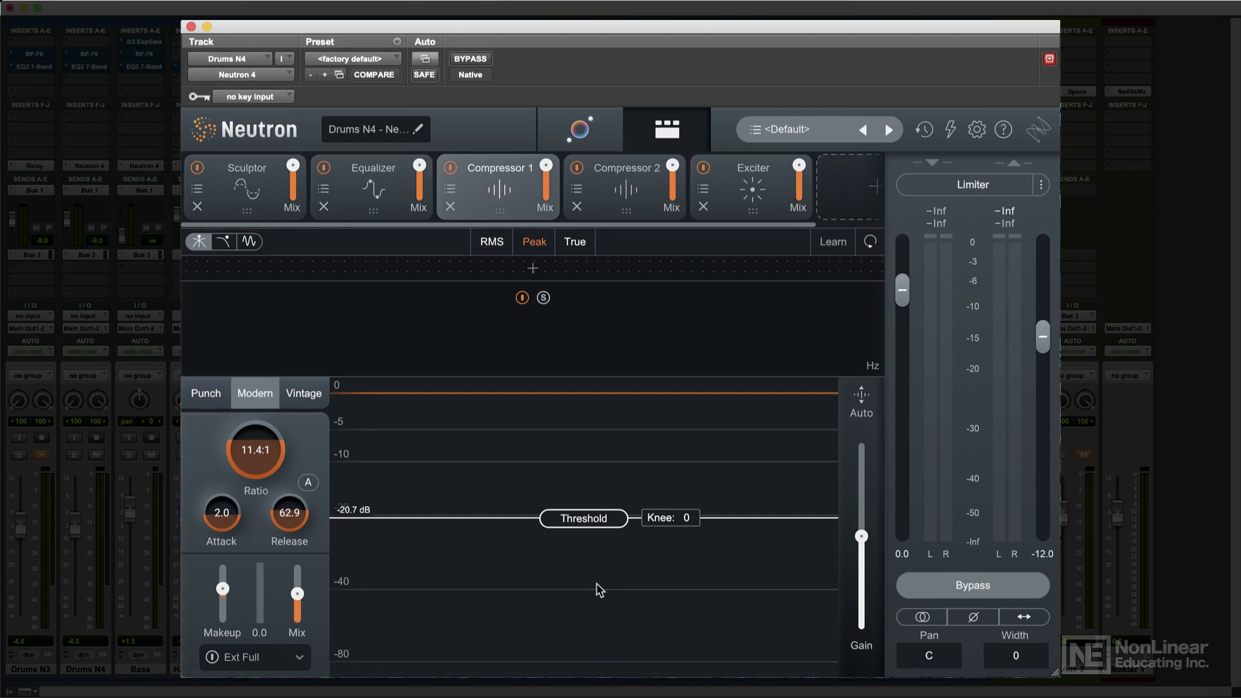
key(space)
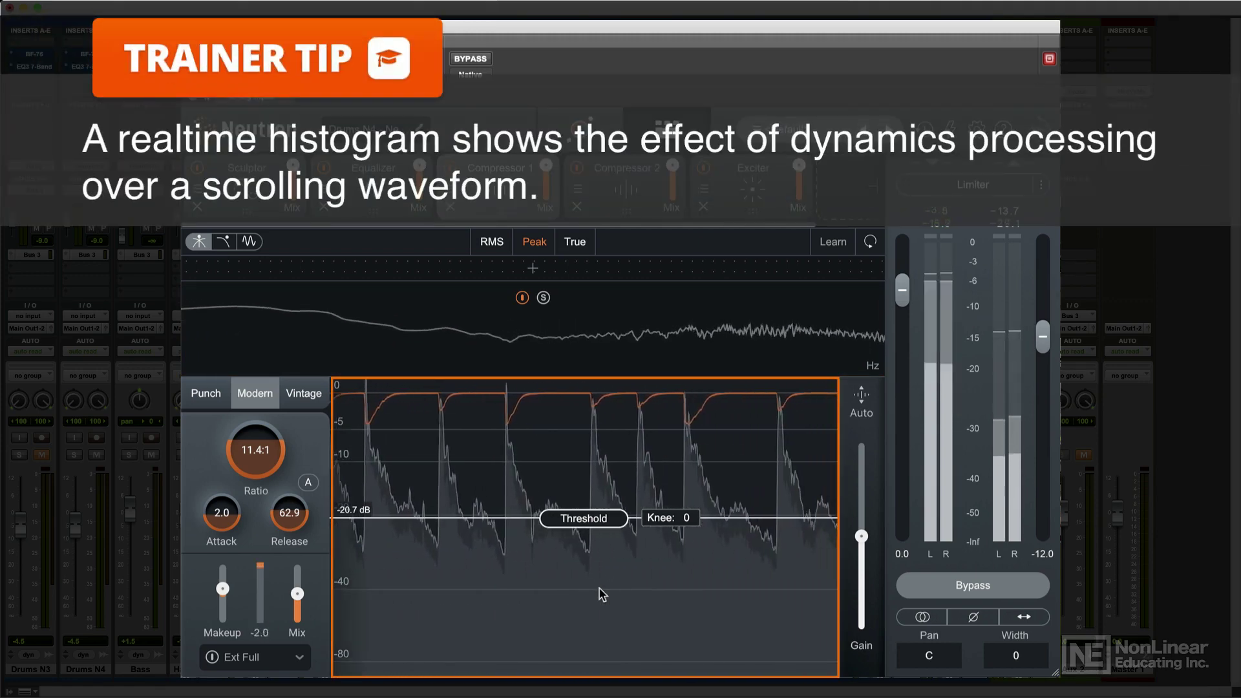
key(space)
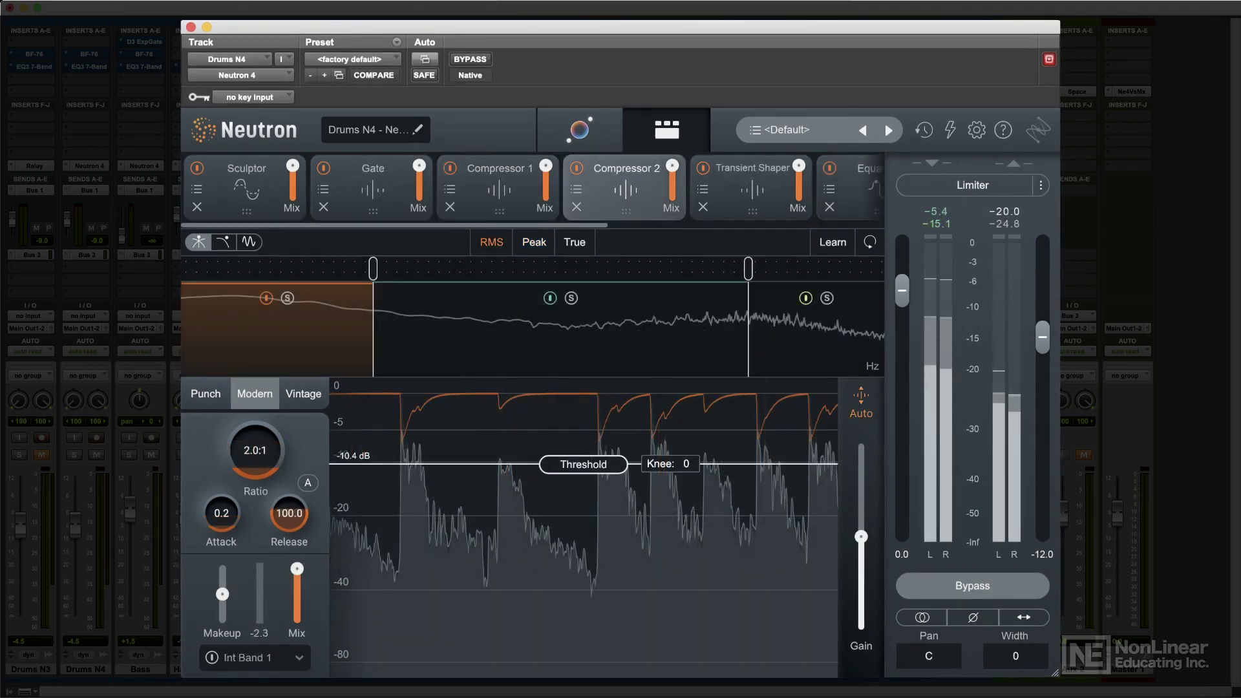
click(561, 336)
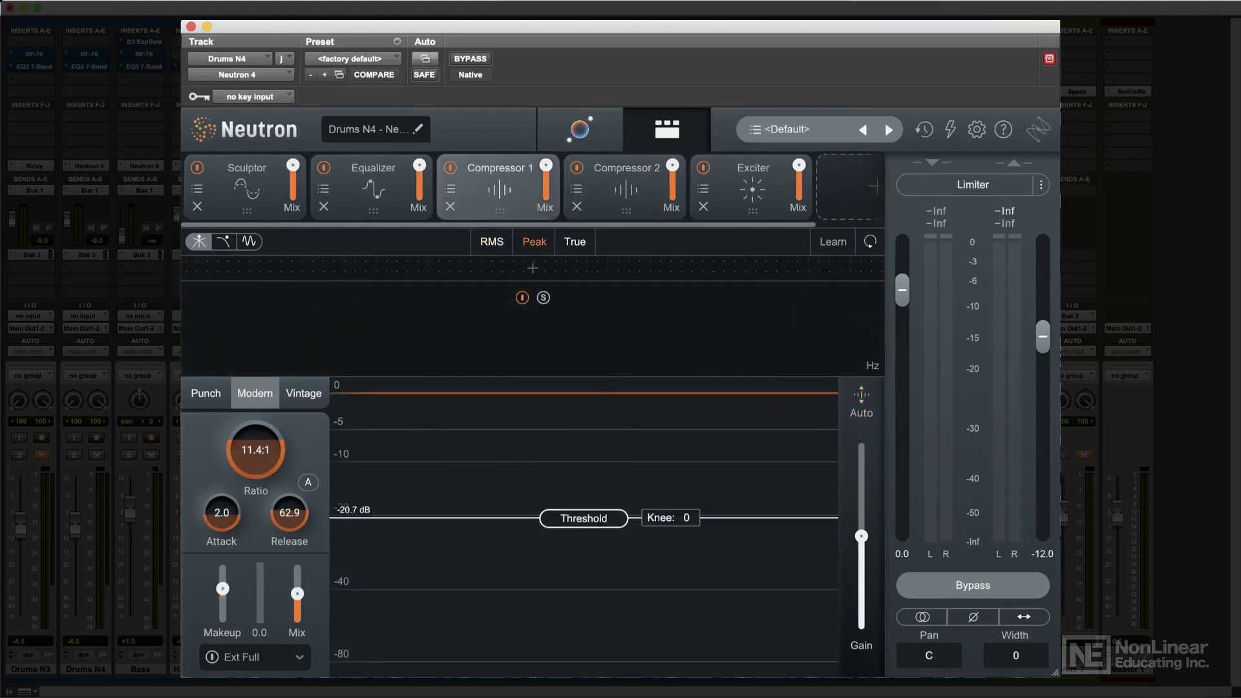
- Split Compressor 1 into low, mid and high bands, with the low crossover near 196 Hz
click(380, 267)
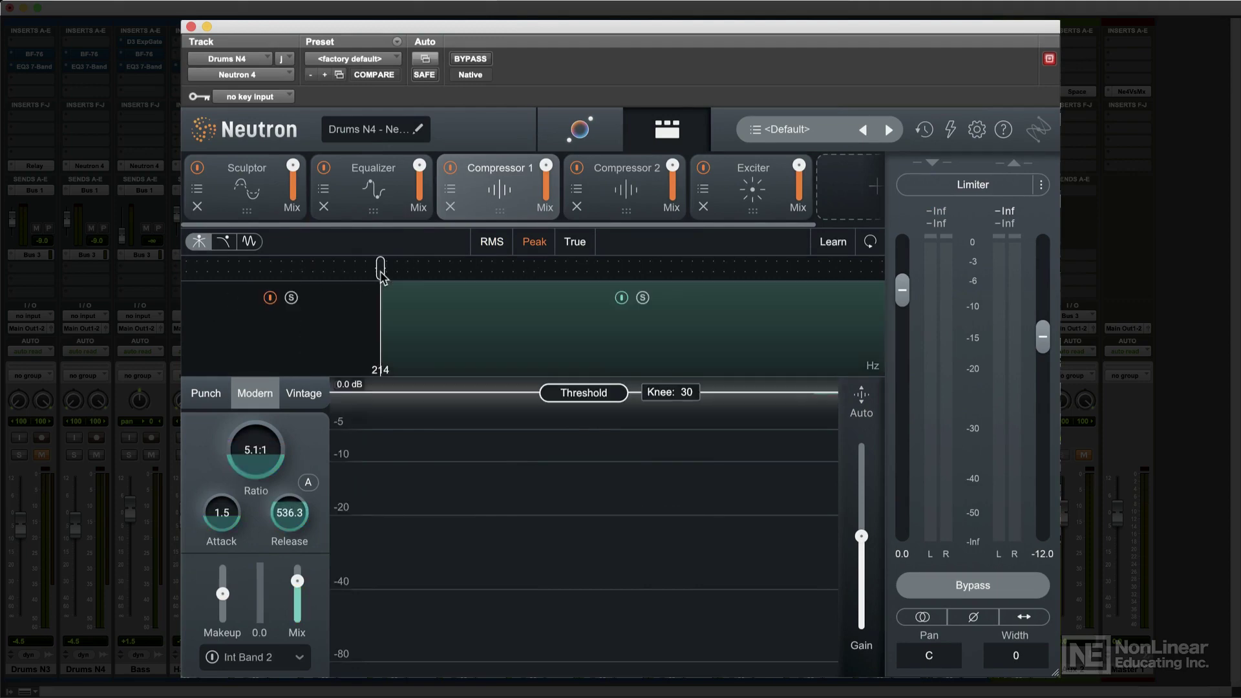
click(713, 267)
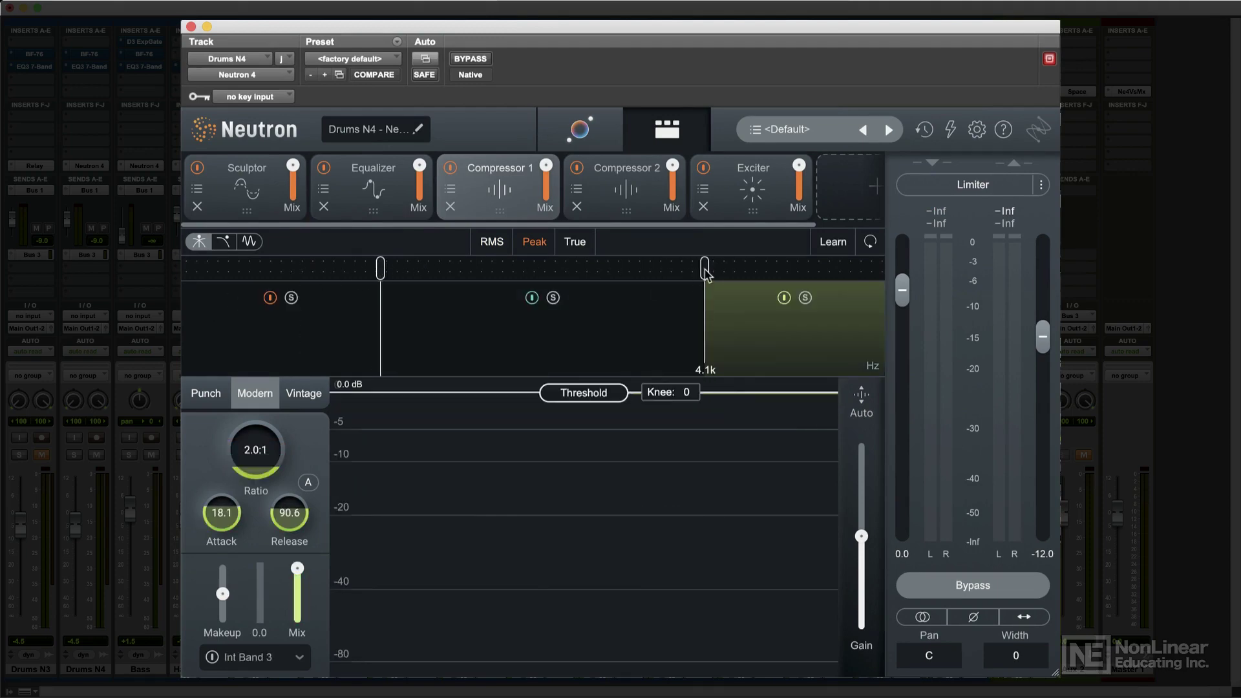
drag(715, 268, 725, 267)
drag(380, 268, 371, 268)
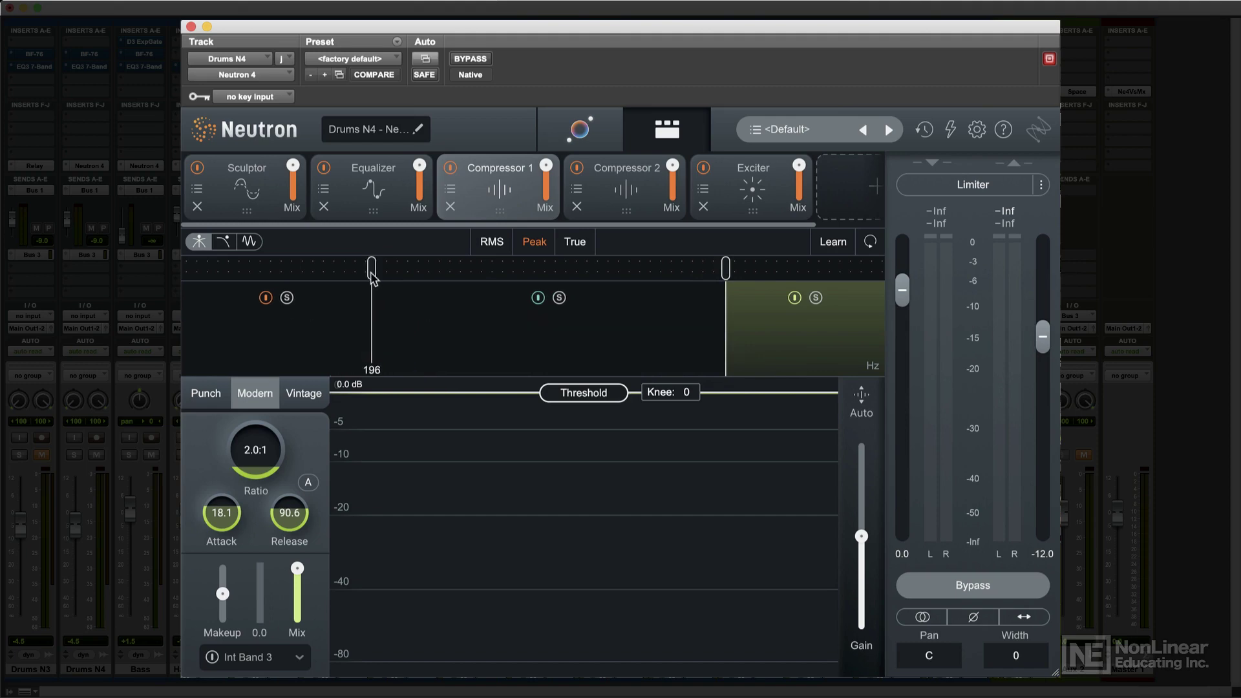
- Bypass and restore the middle band, delete the middle and high bands, then show the Equalizer
click(365, 353)
click(396, 351)
click(538, 298)
click(538, 298)
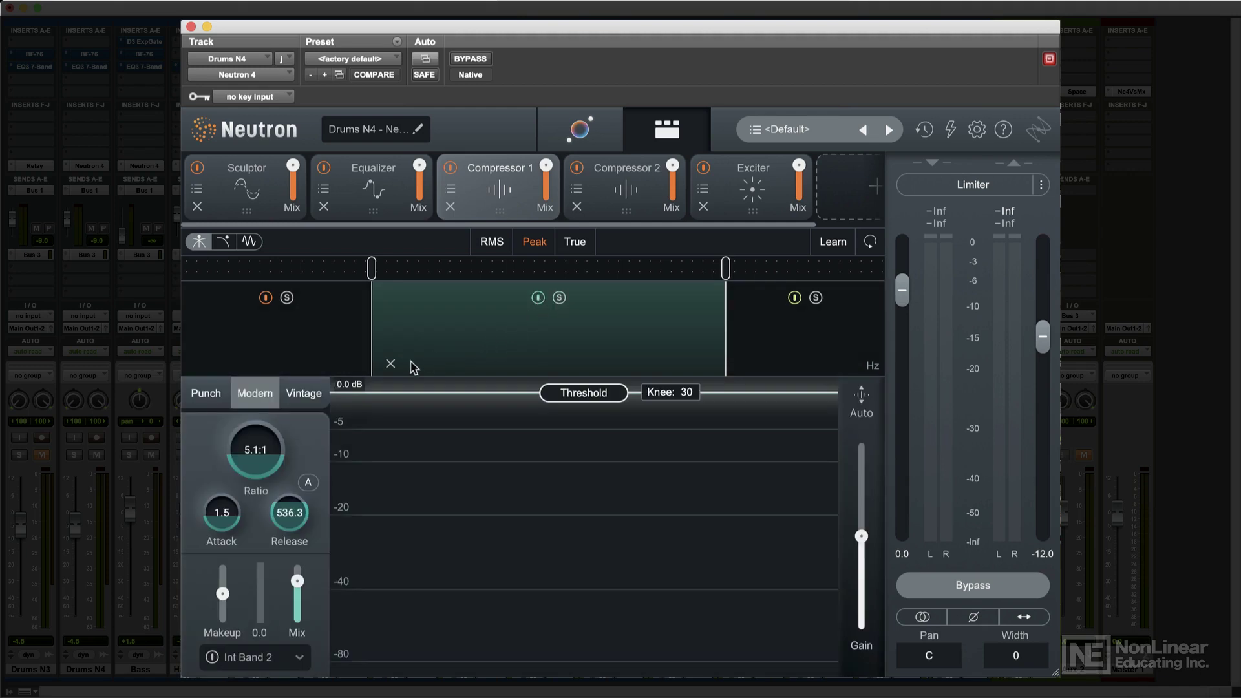
click(390, 363)
click(744, 364)
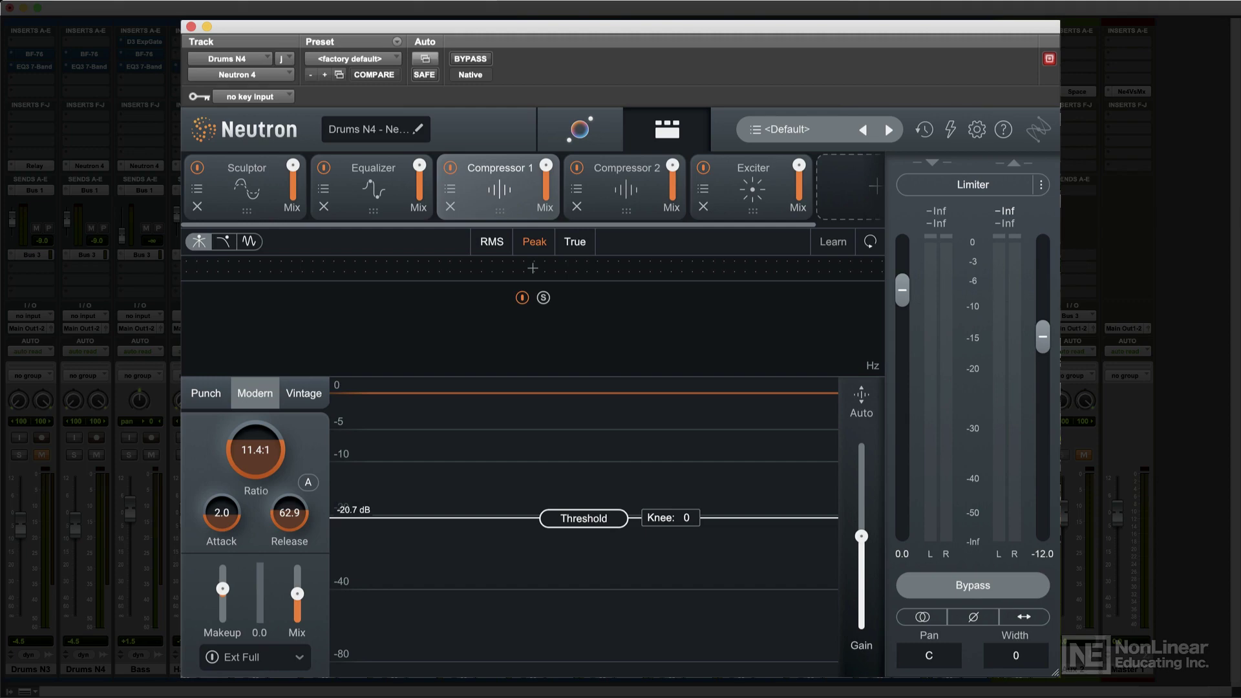
click(373, 169)
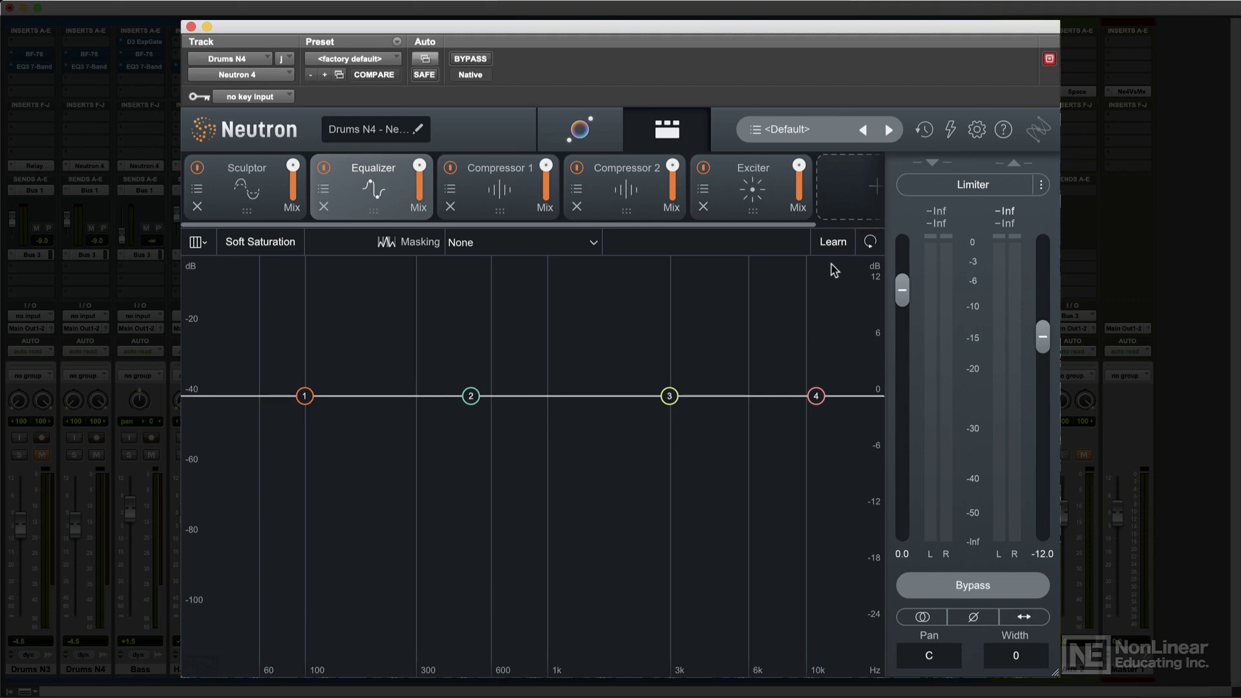
- Run Equalizer Learn twice on the playing drum track, then display Compressor 2's three-band Punch controls
key(space)
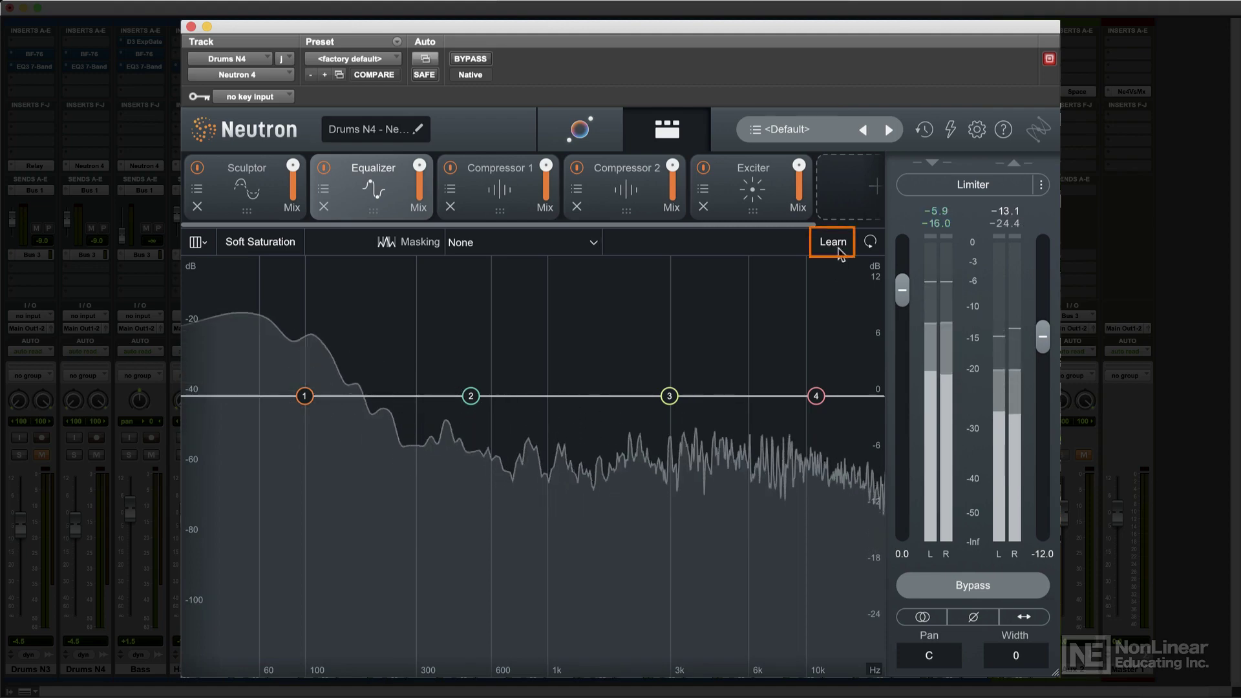
click(839, 249)
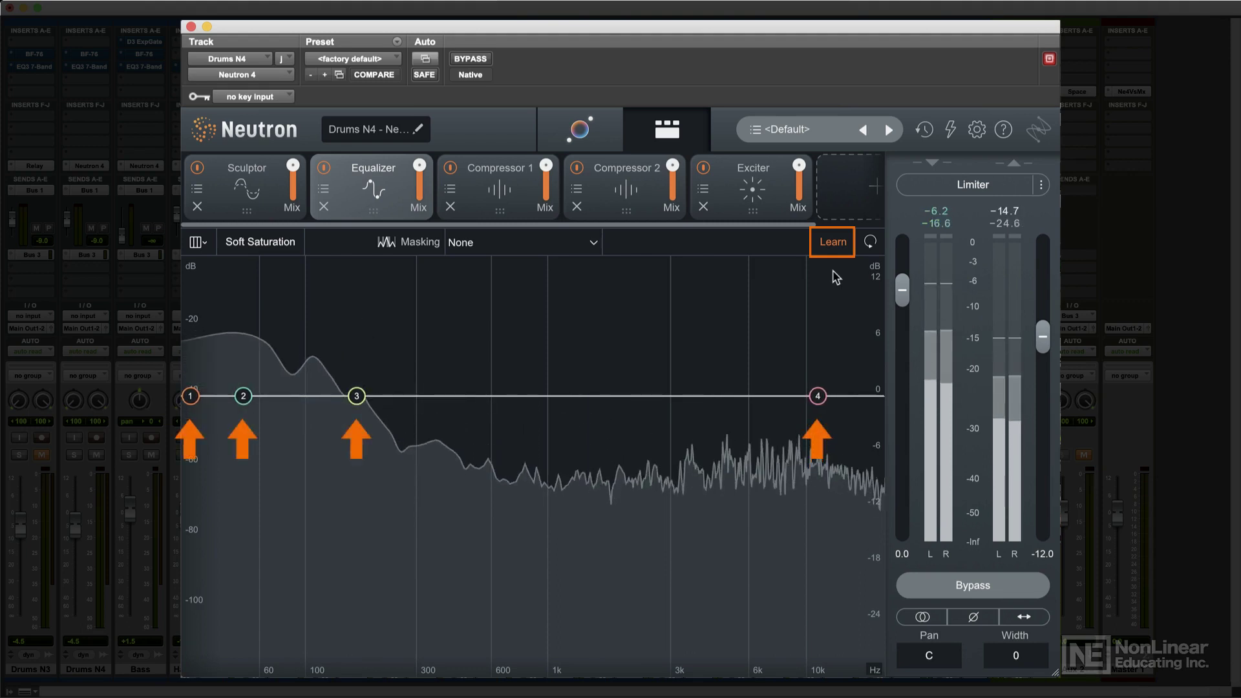
key(space)
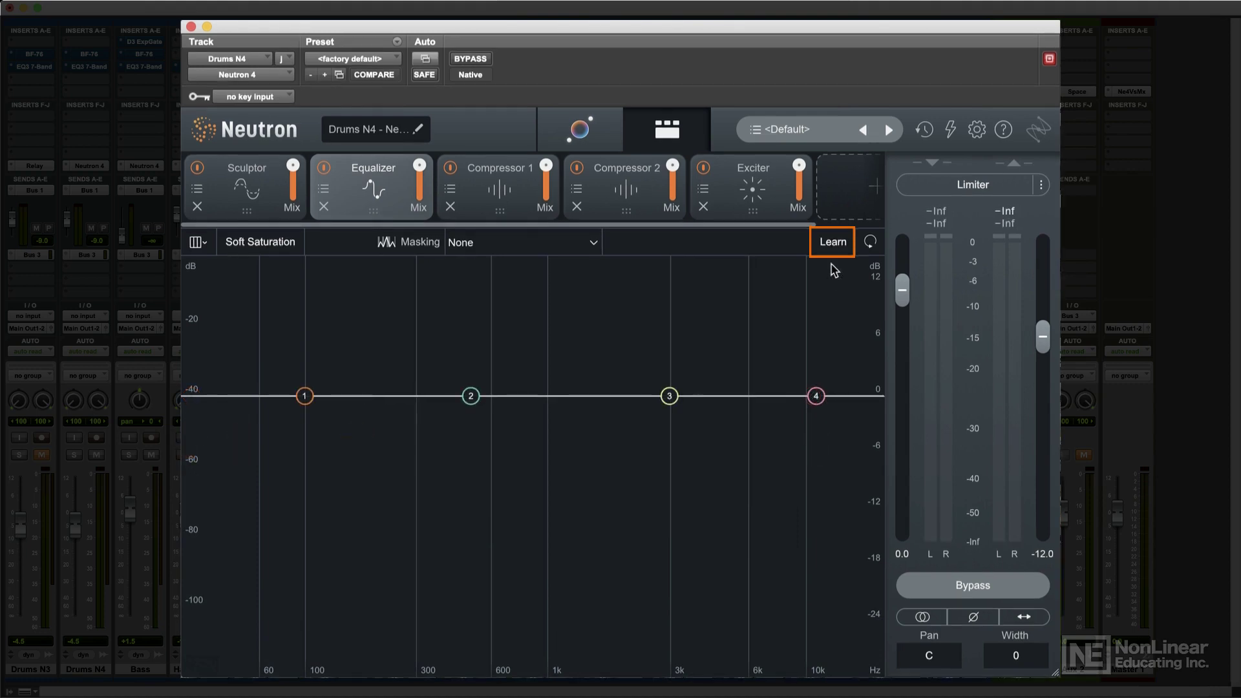
key(space)
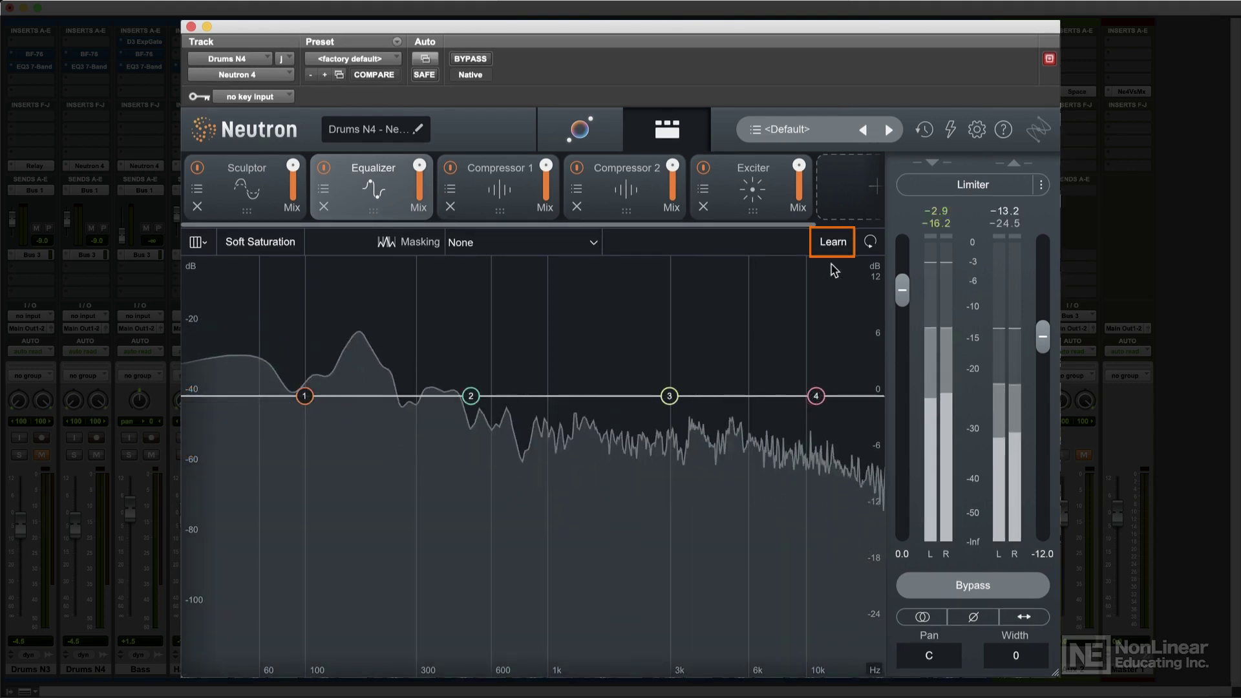
click(832, 246)
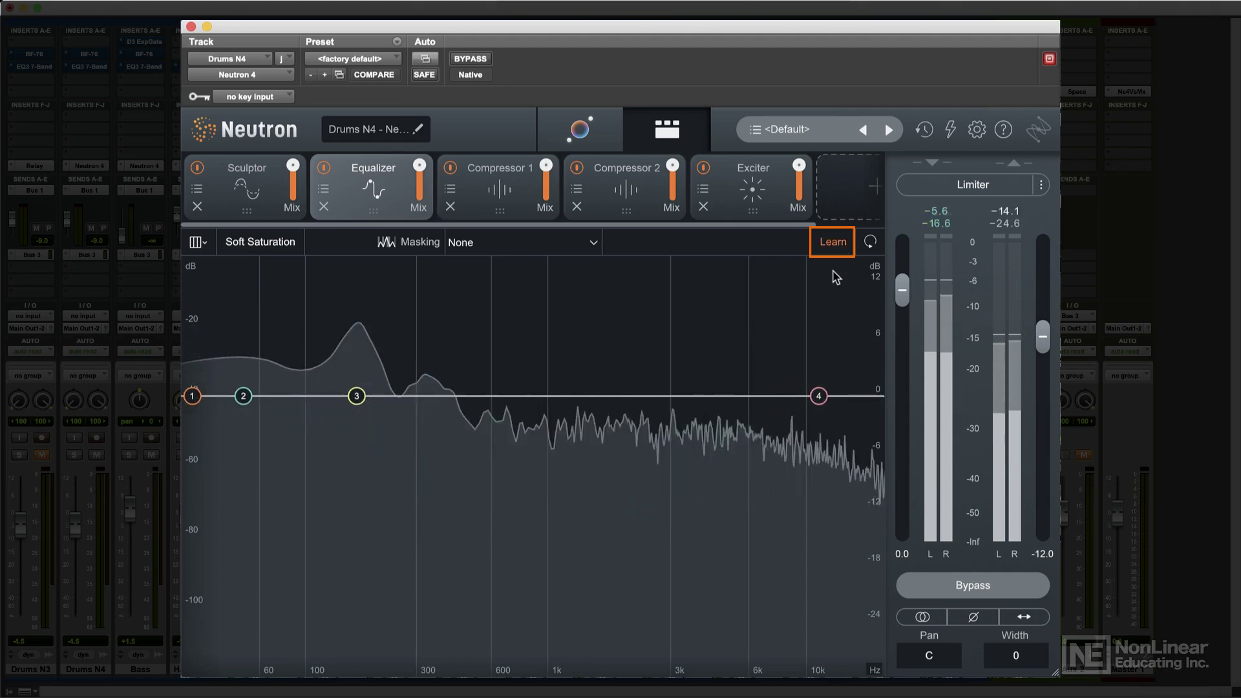
key(space)
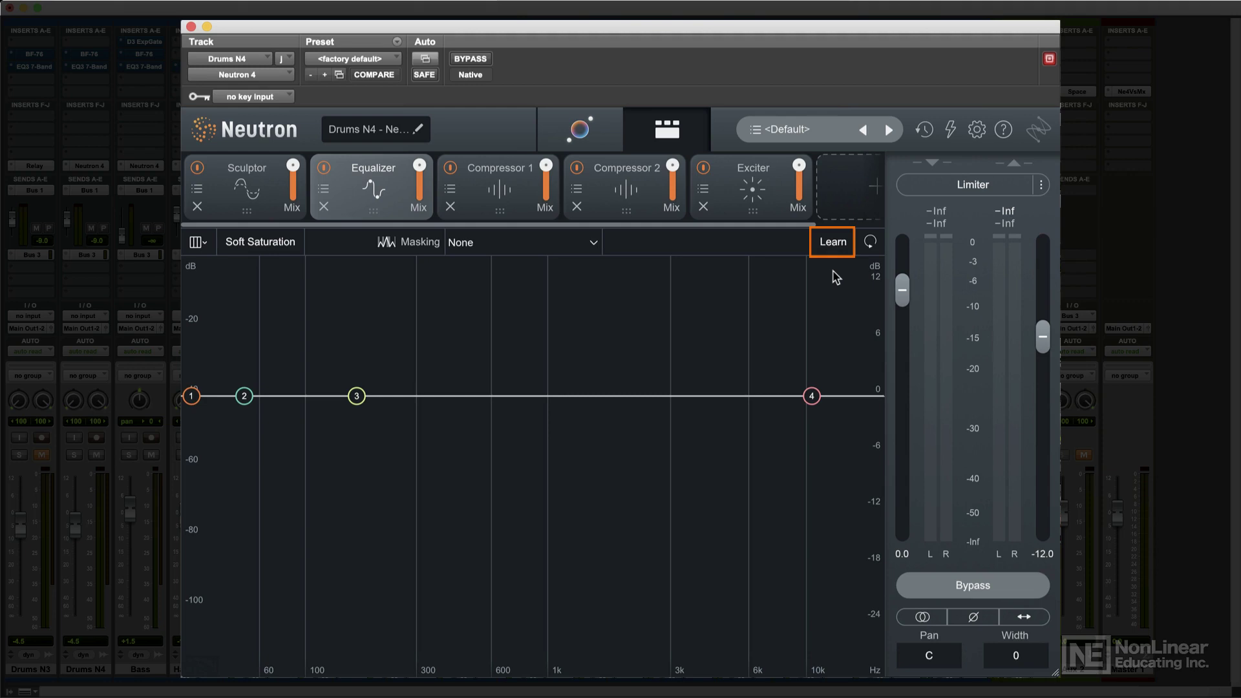
click(626, 214)
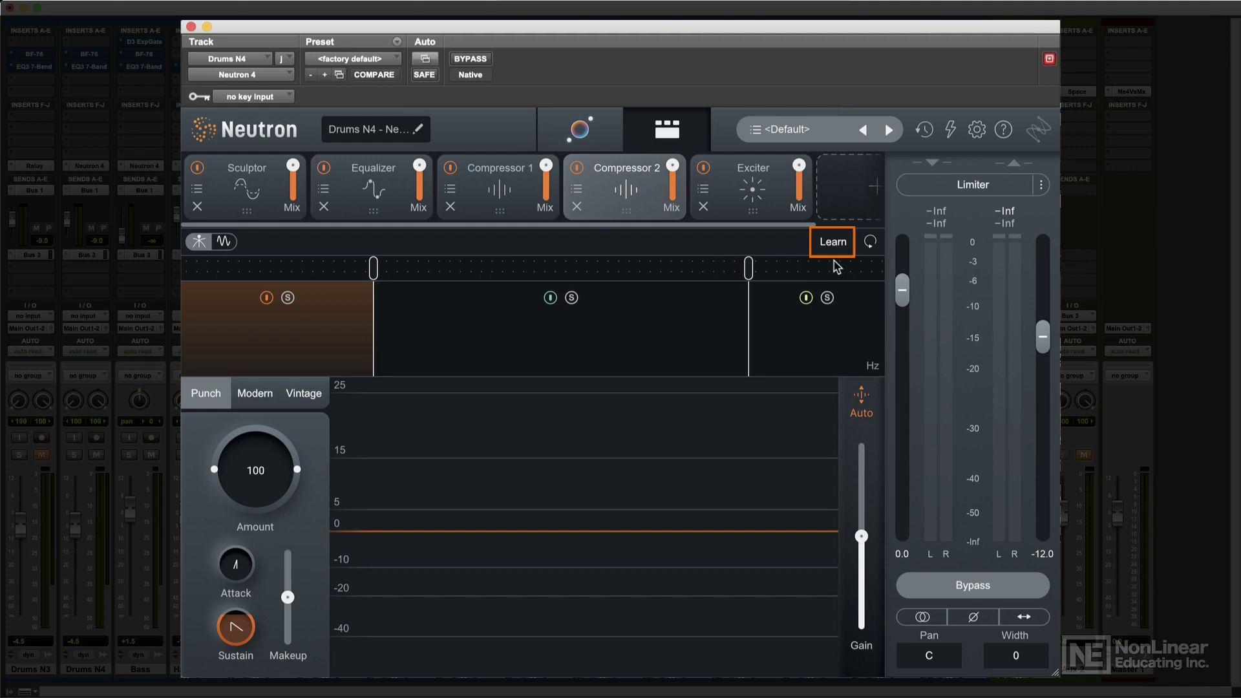
- Learn Compressor 2's crossovers from the playing drums, reset them to their defaults, and return to the Equalizer
key(space)
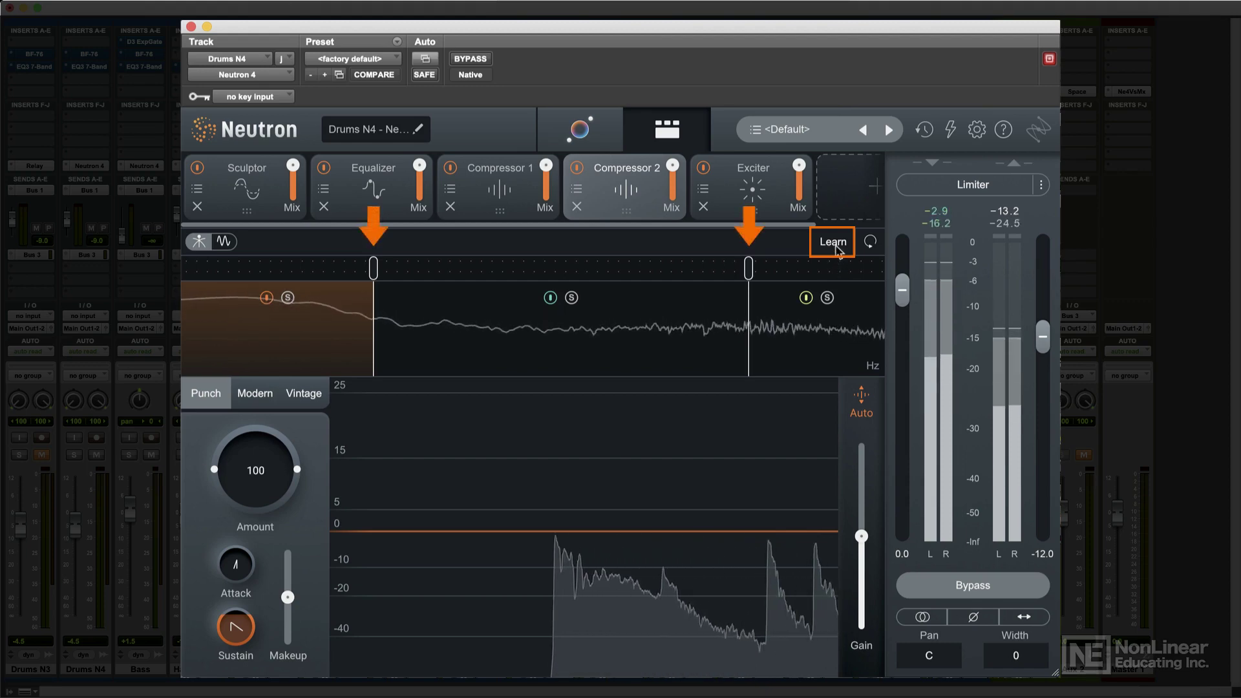
click(834, 243)
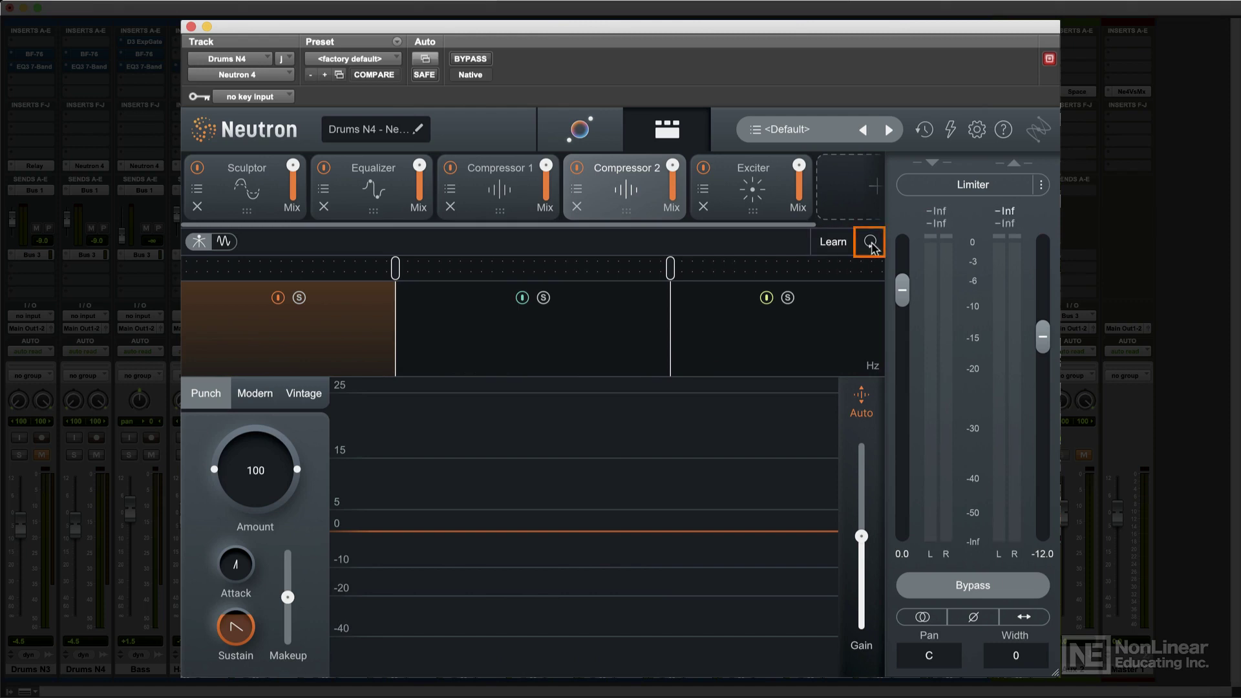
click(870, 243)
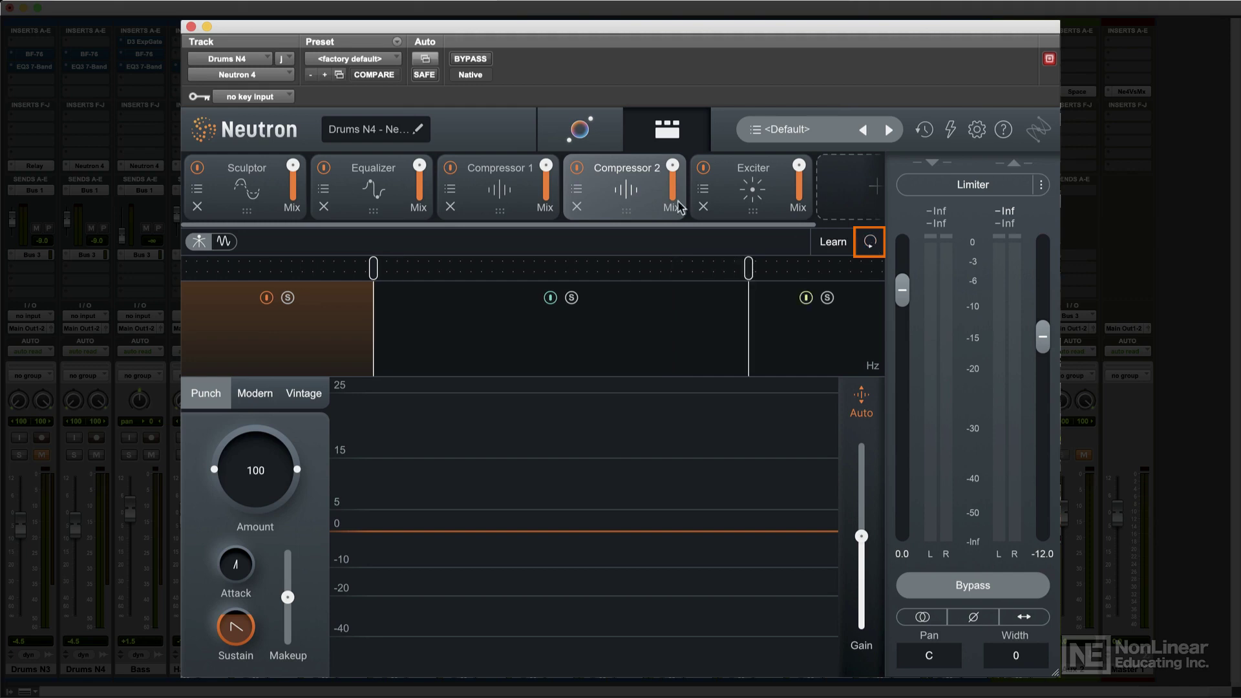
click(374, 190)
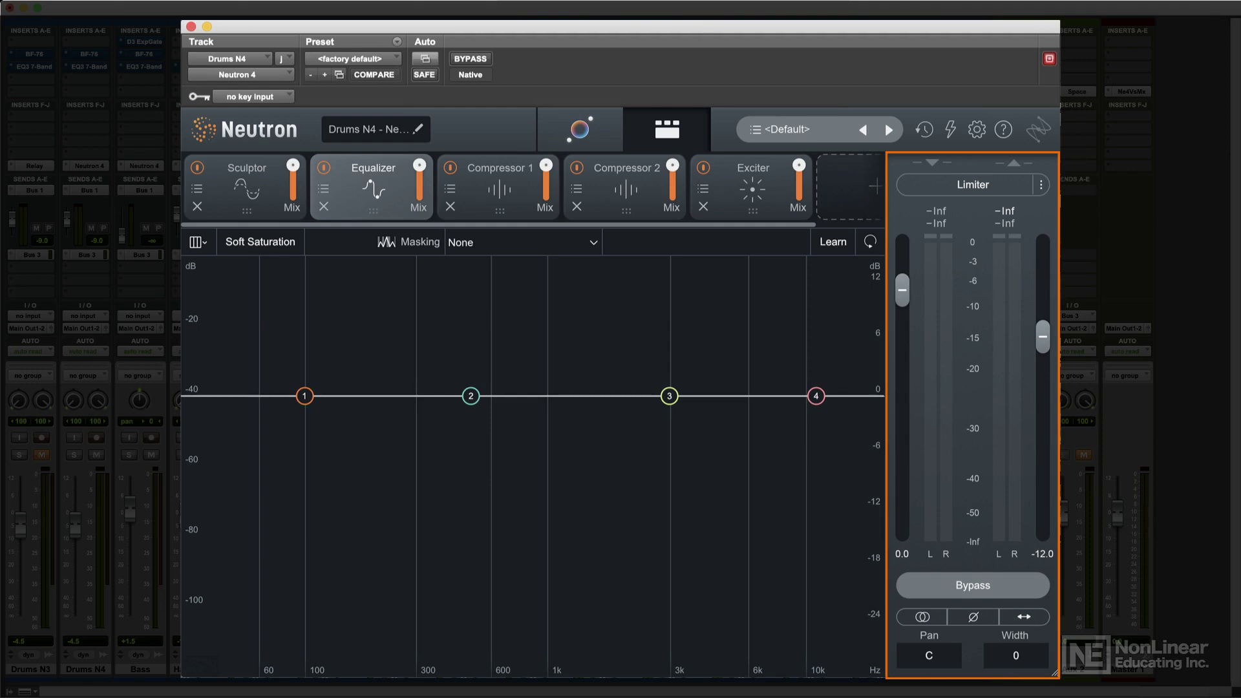
key(space)
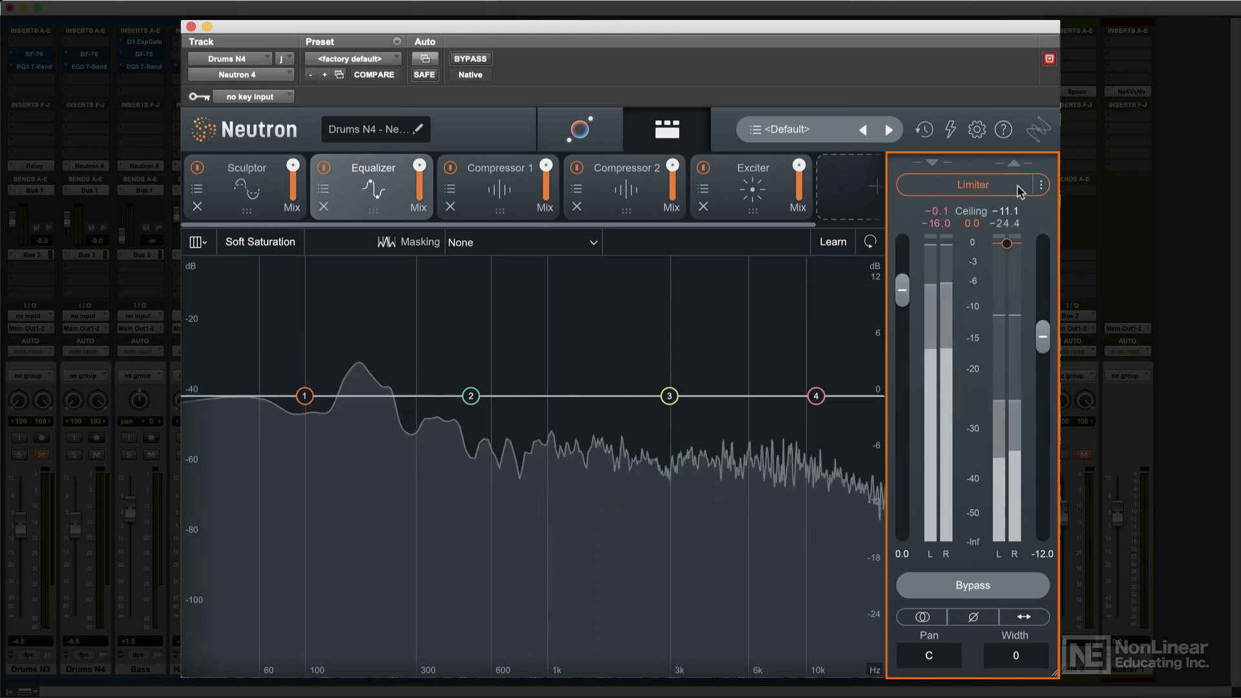
click(1040, 185)
click(1039, 251)
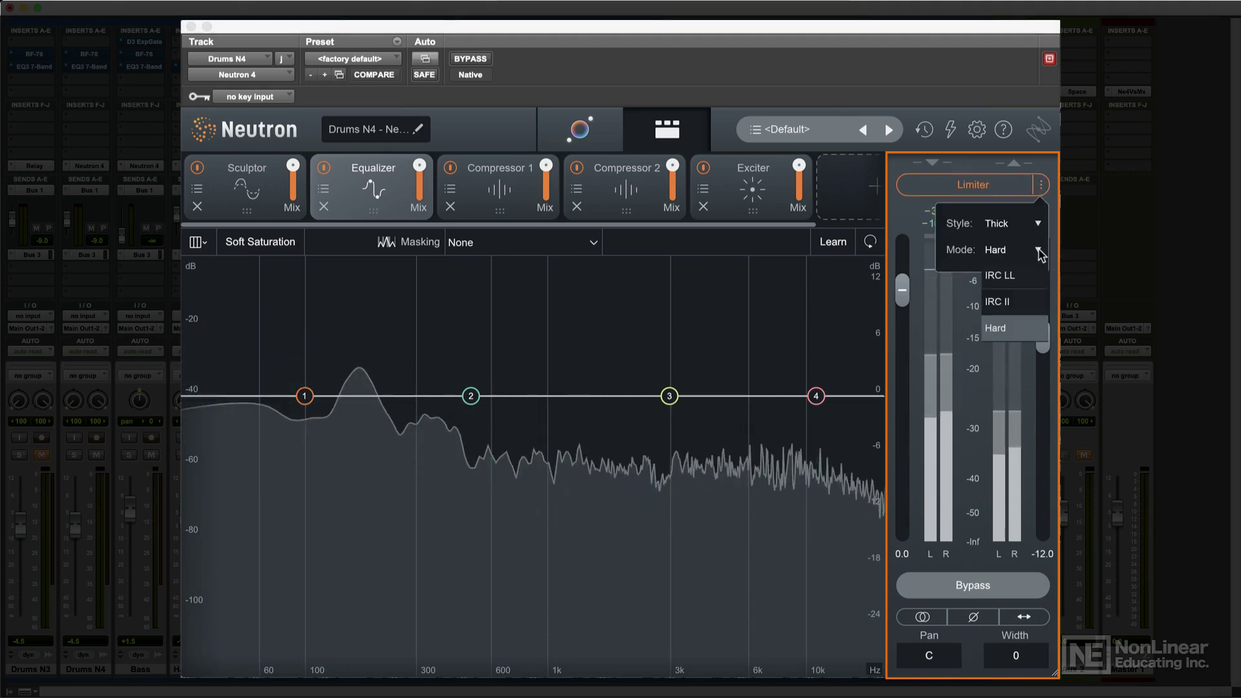
click(1038, 251)
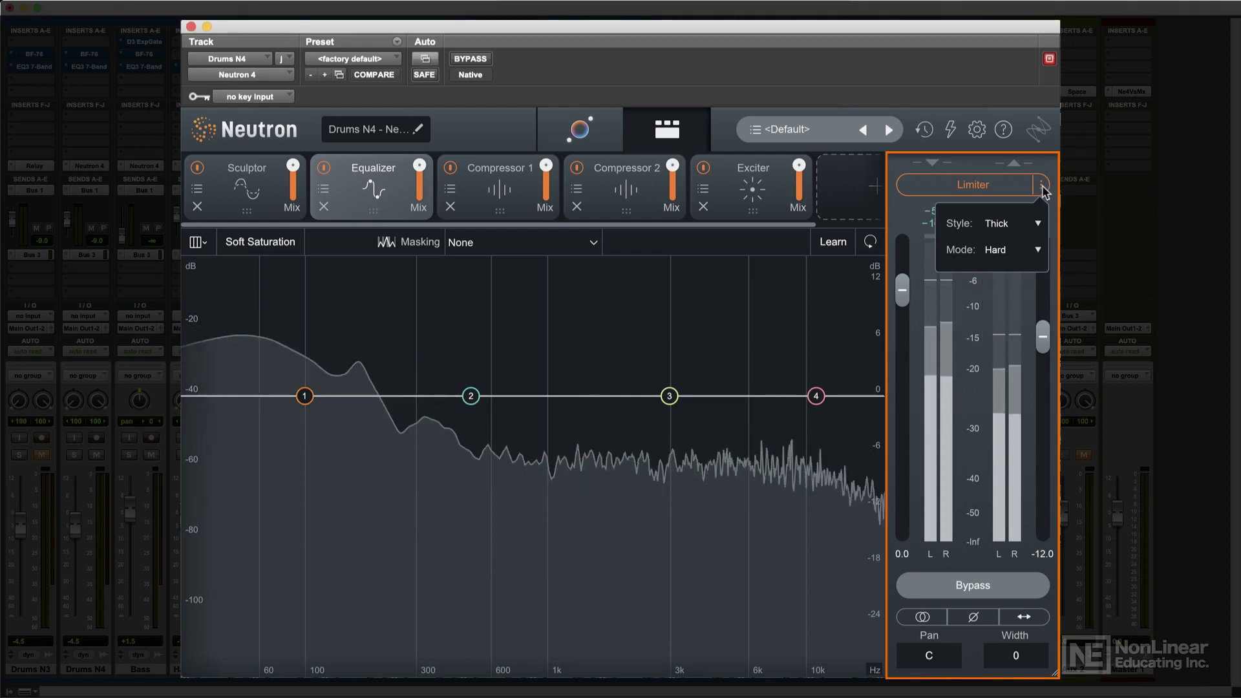
click(1052, 212)
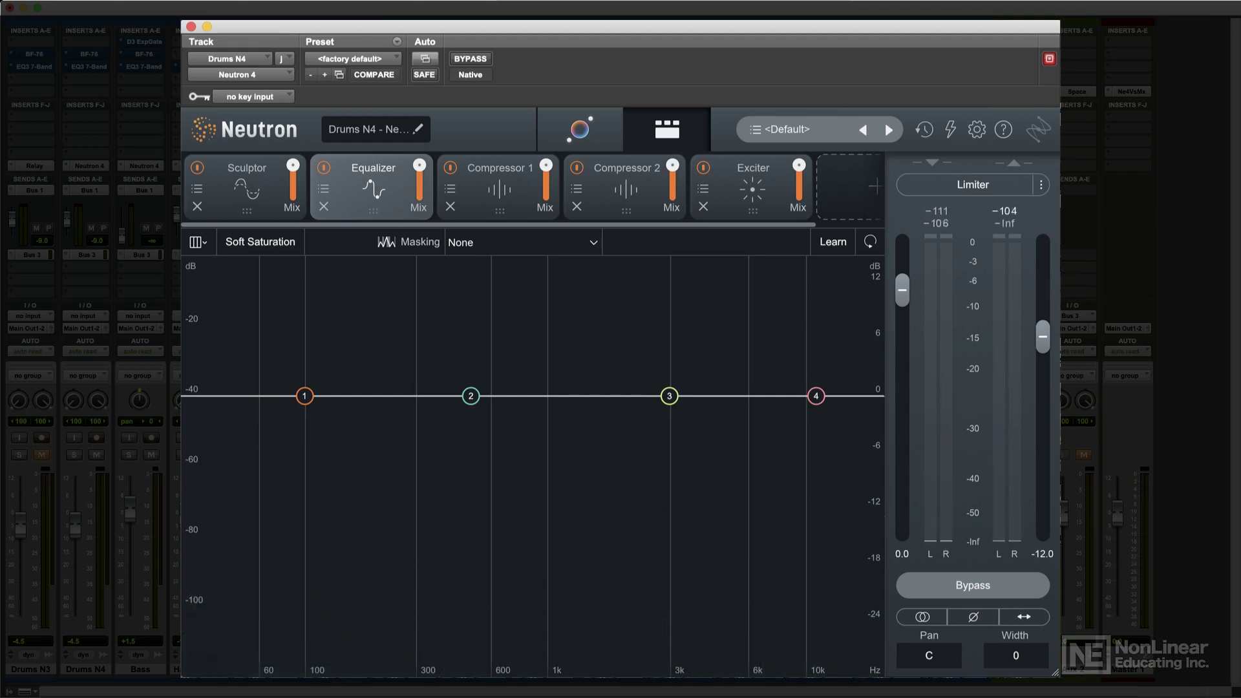
- Turn on tooltips in the preferences and go to the Metering settings with the drums playing
click(975, 132)
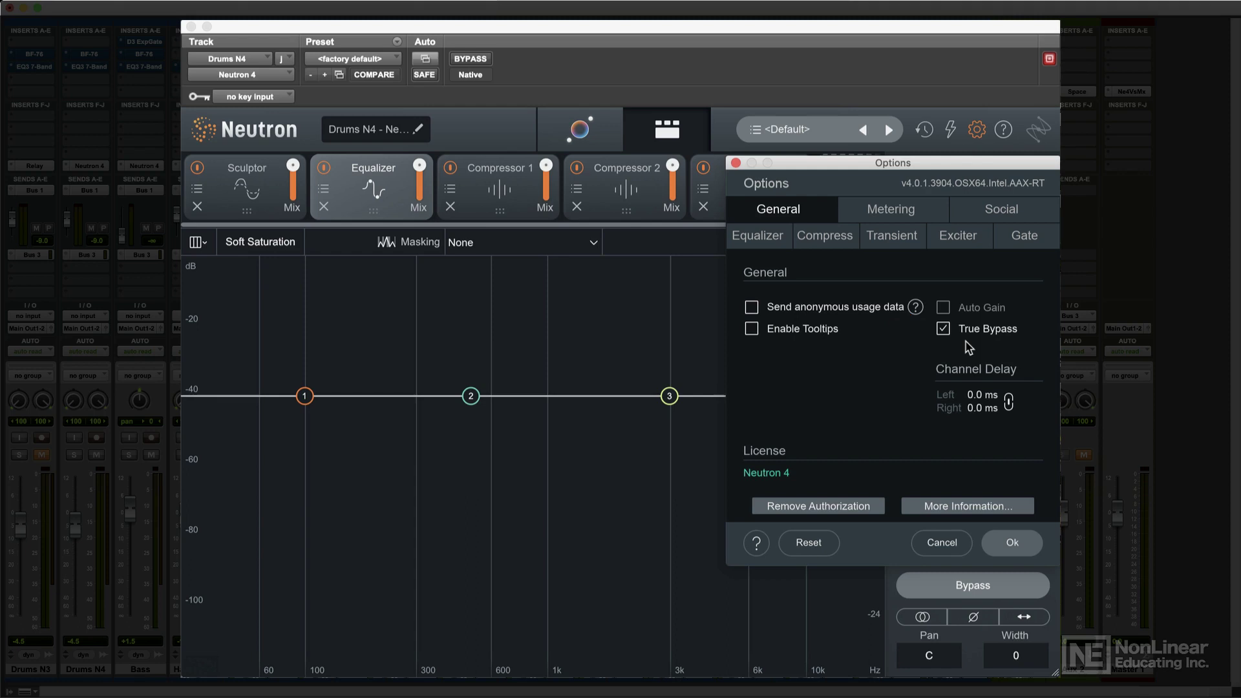
click(751, 329)
key(space)
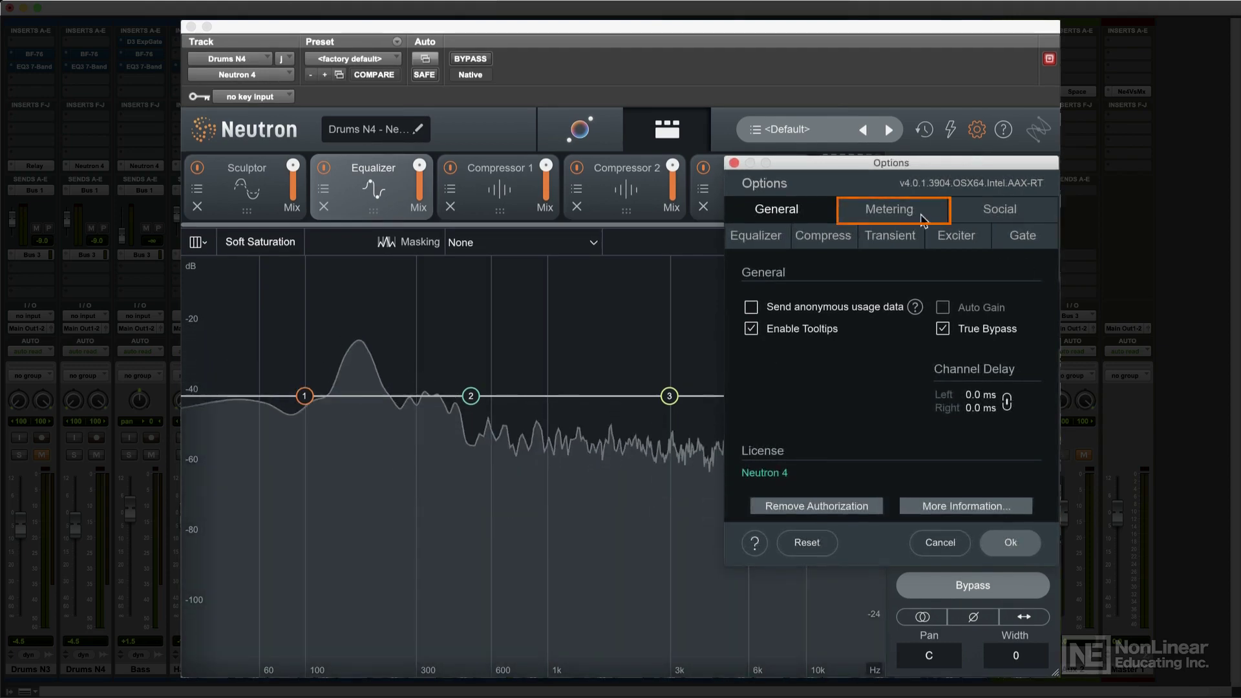
click(922, 218)
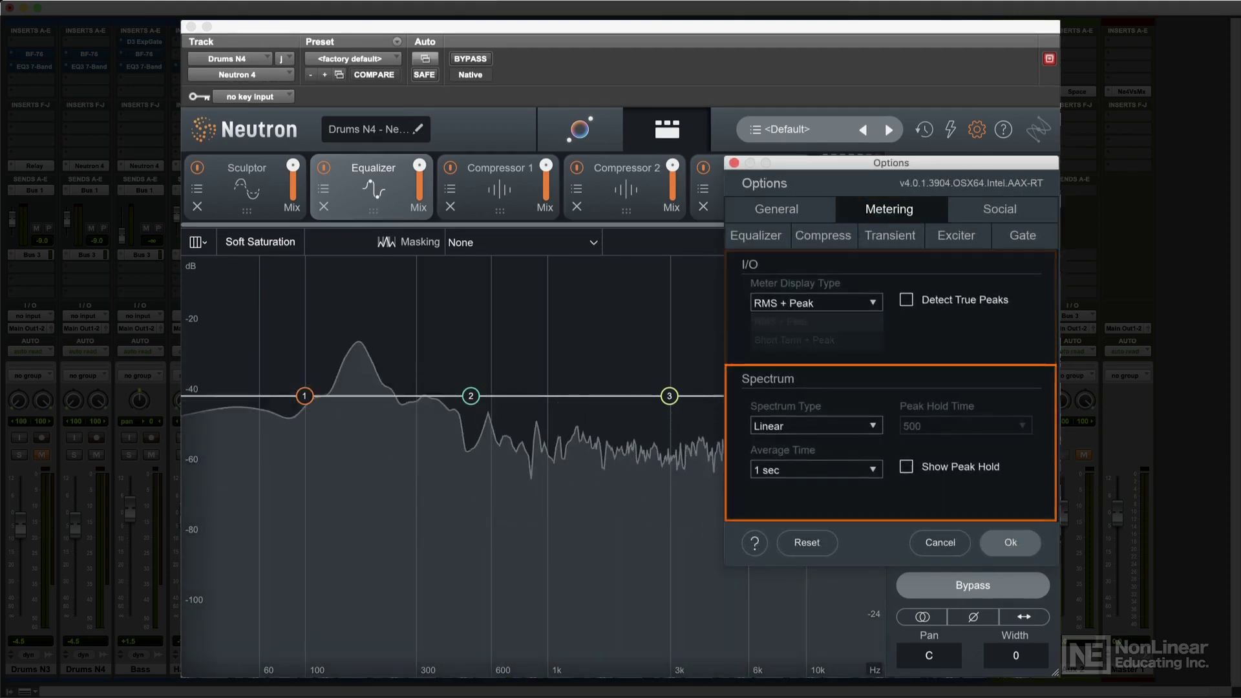
- Try the 1/3 Octave spectrum type, then set the spectrum back to Linear
click(866, 425)
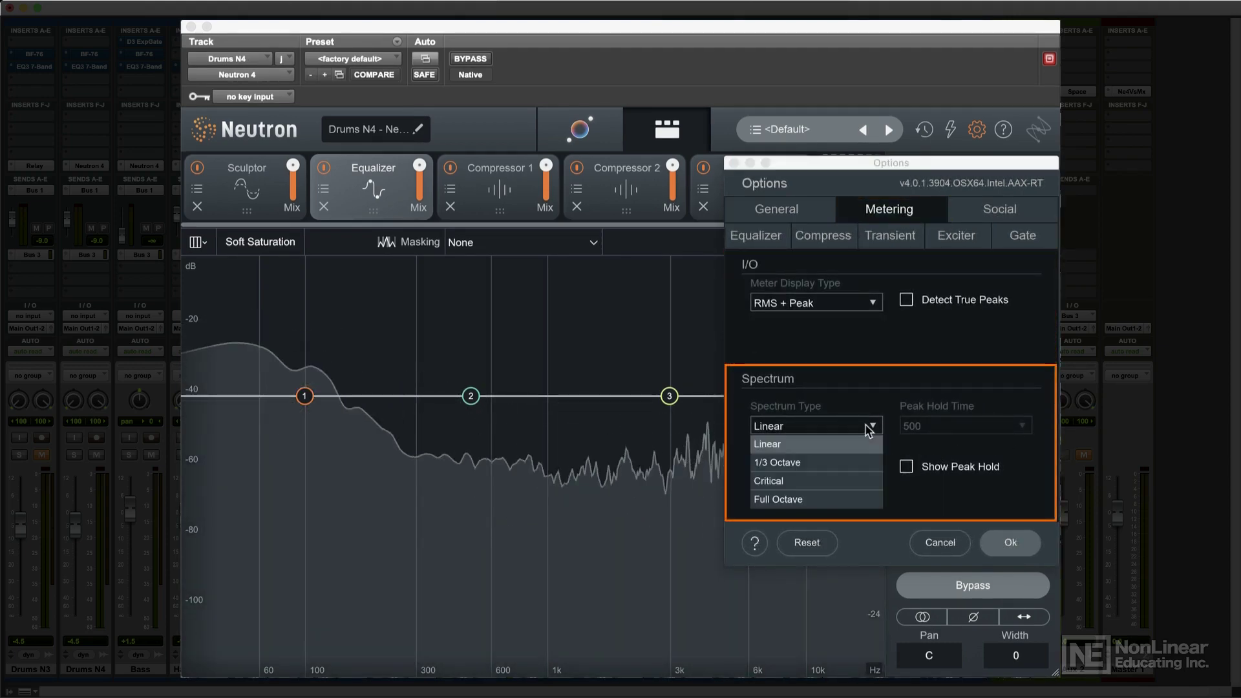
click(855, 460)
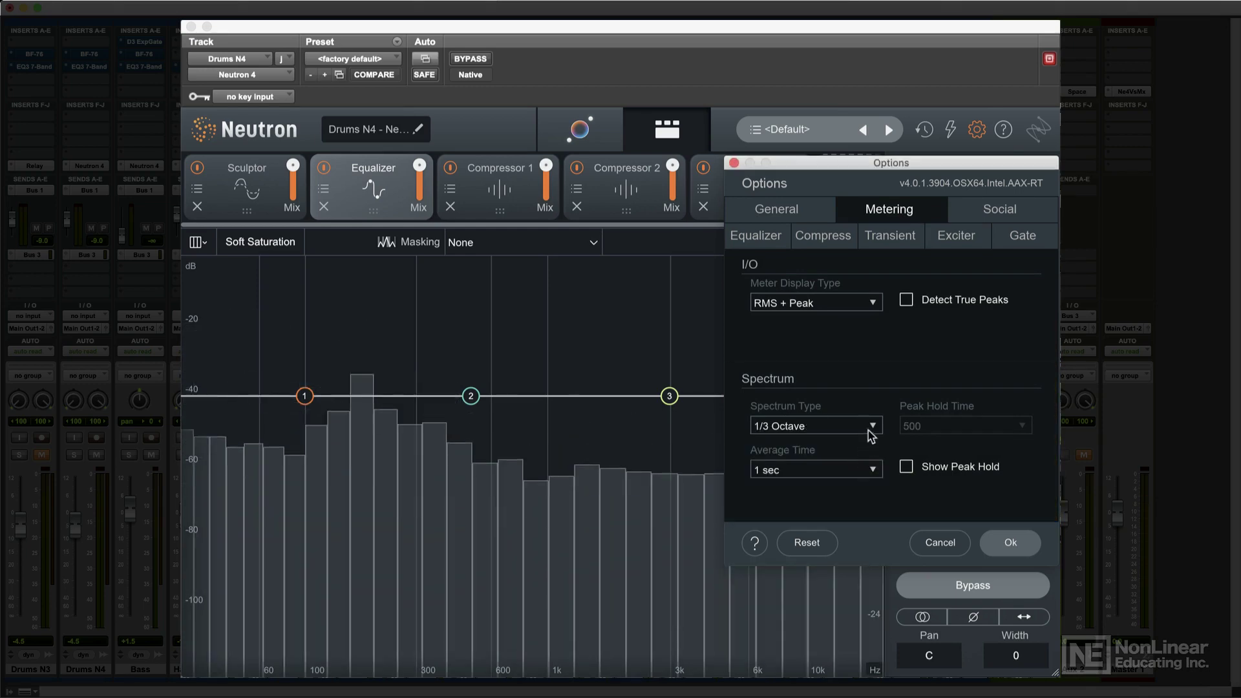
click(869, 429)
click(864, 444)
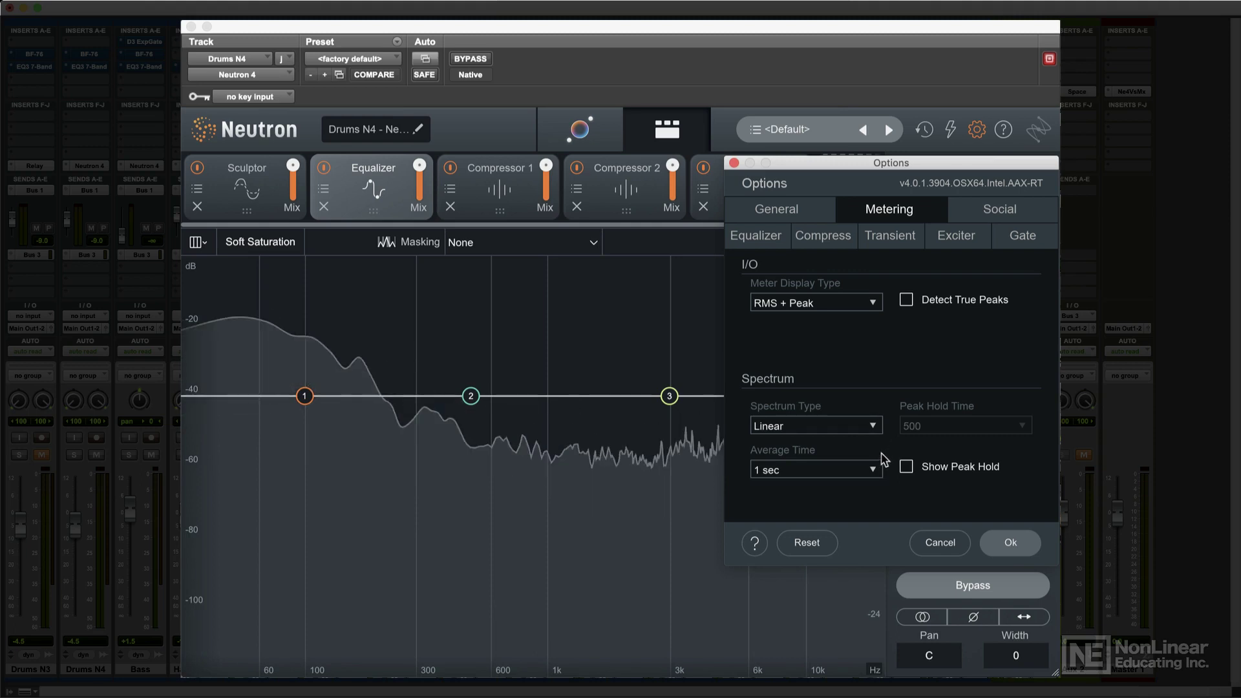
- Try Real Time and 5 secs spectrum averaging, settle on 1 sec, and close the preferences
click(867, 470)
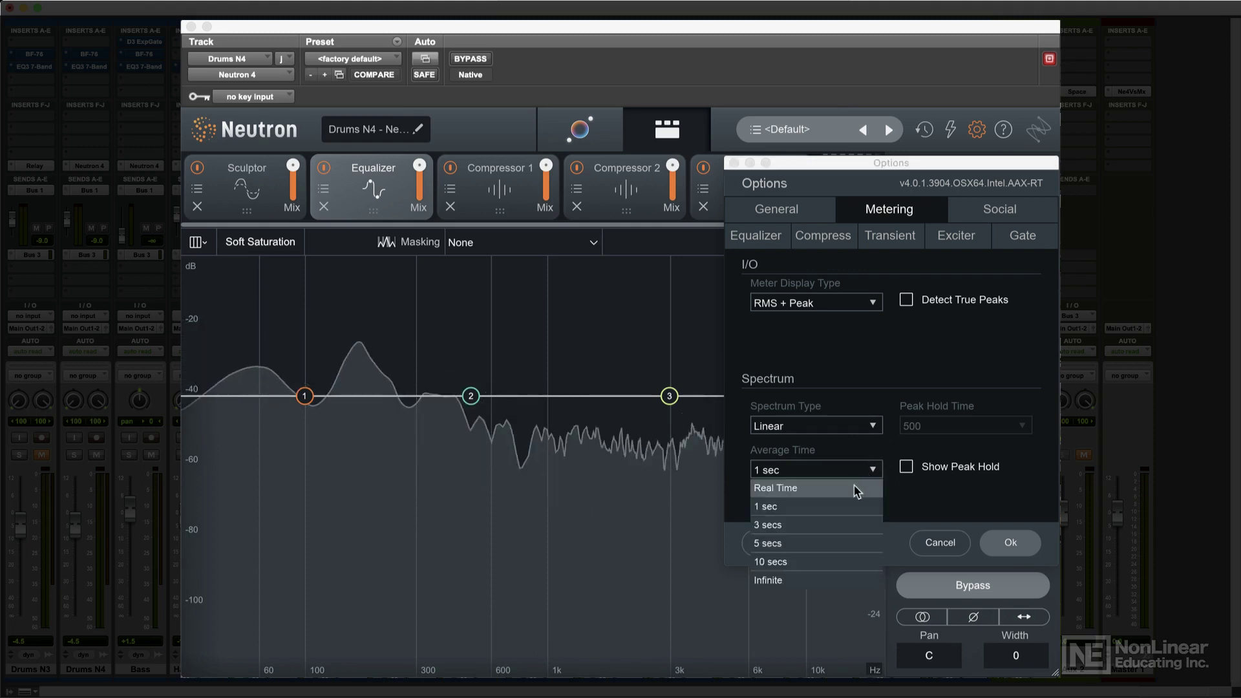
click(854, 488)
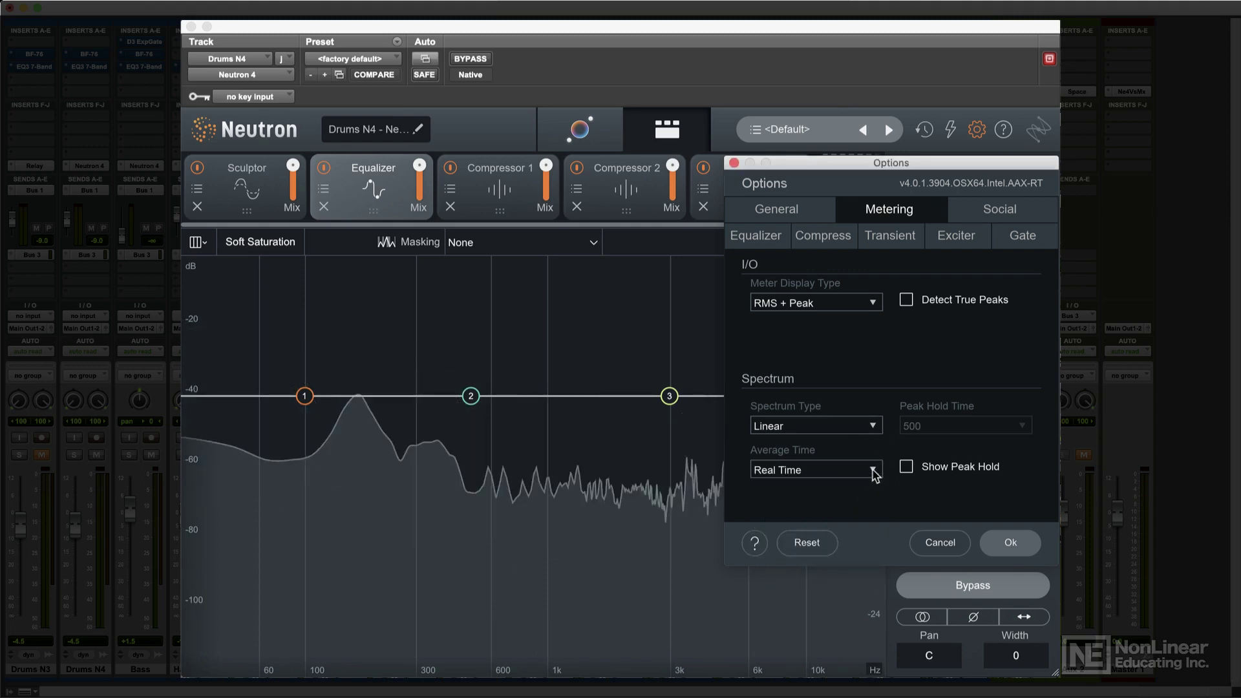
click(872, 470)
click(845, 544)
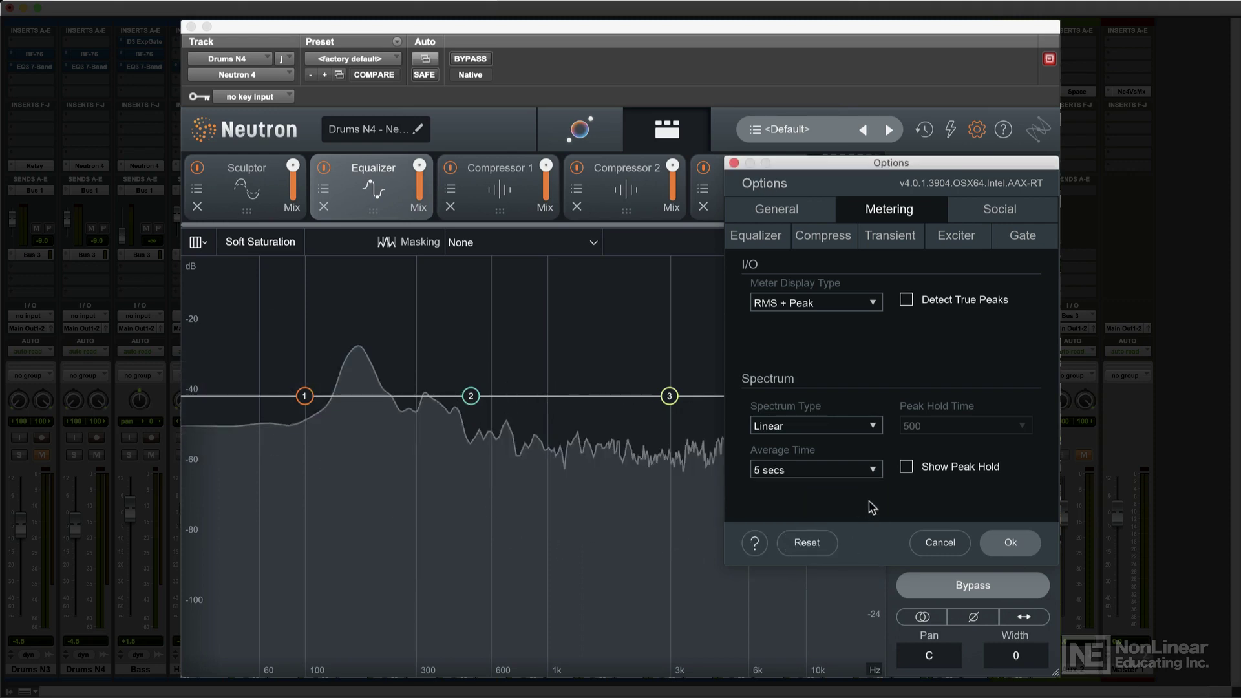
click(872, 470)
click(845, 509)
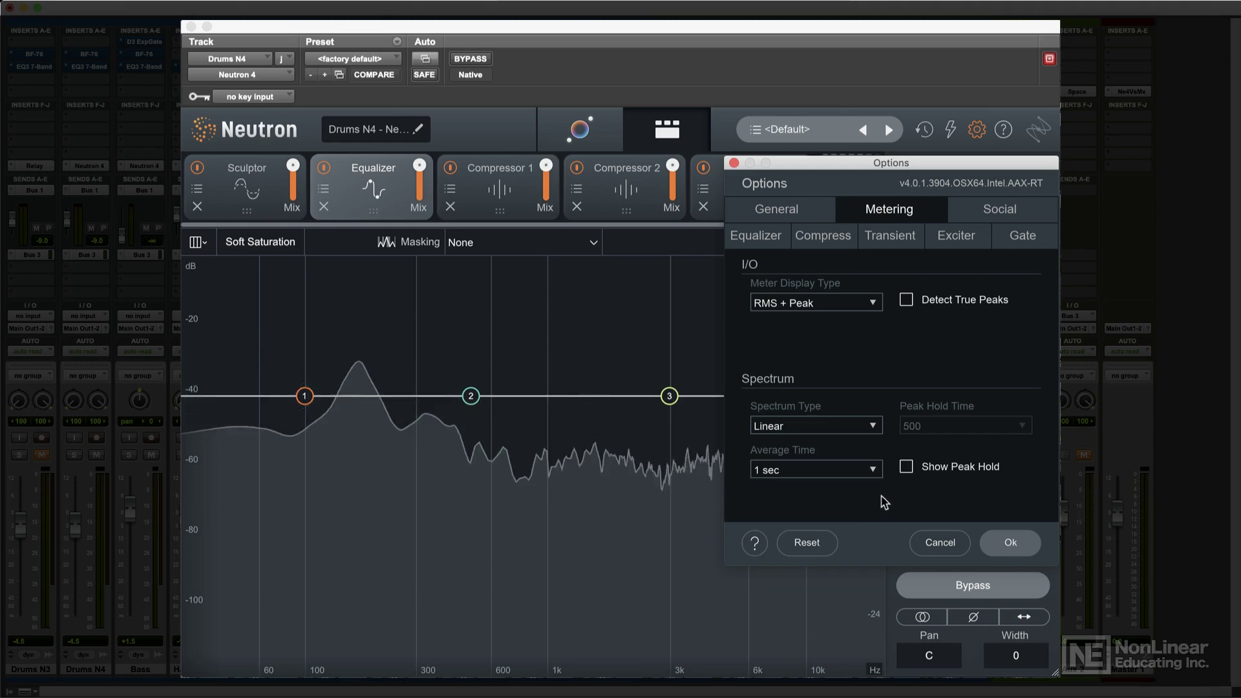
key(space)
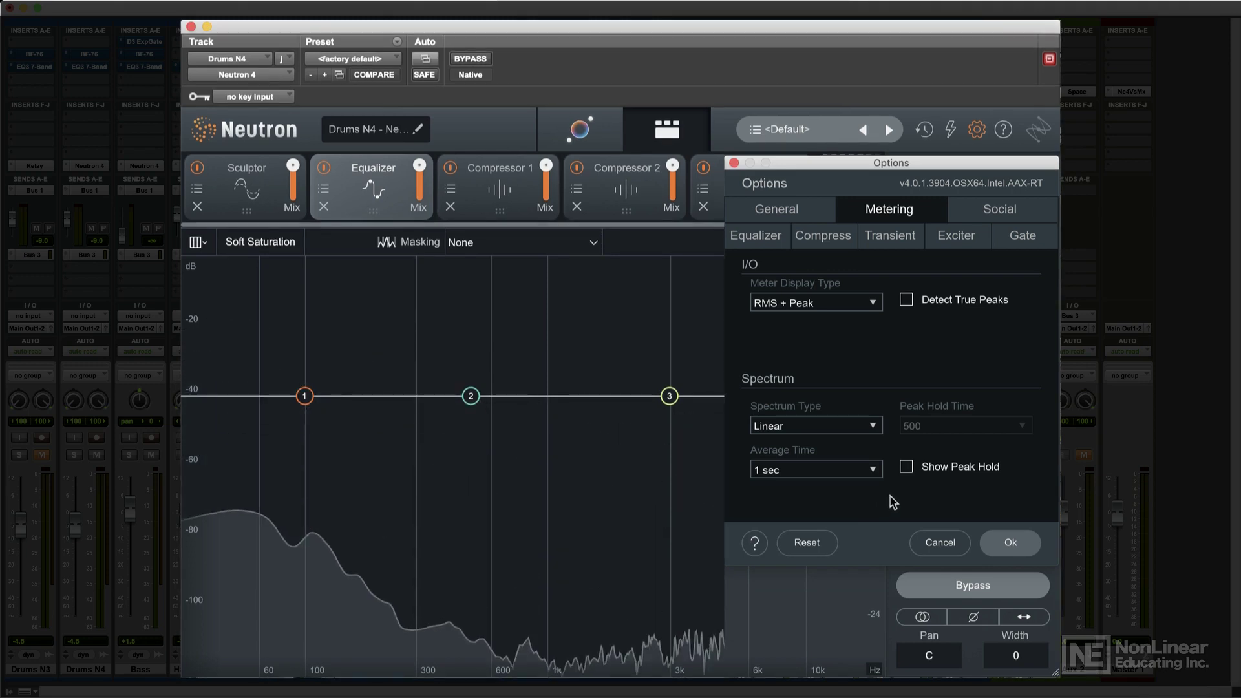
key(Return)
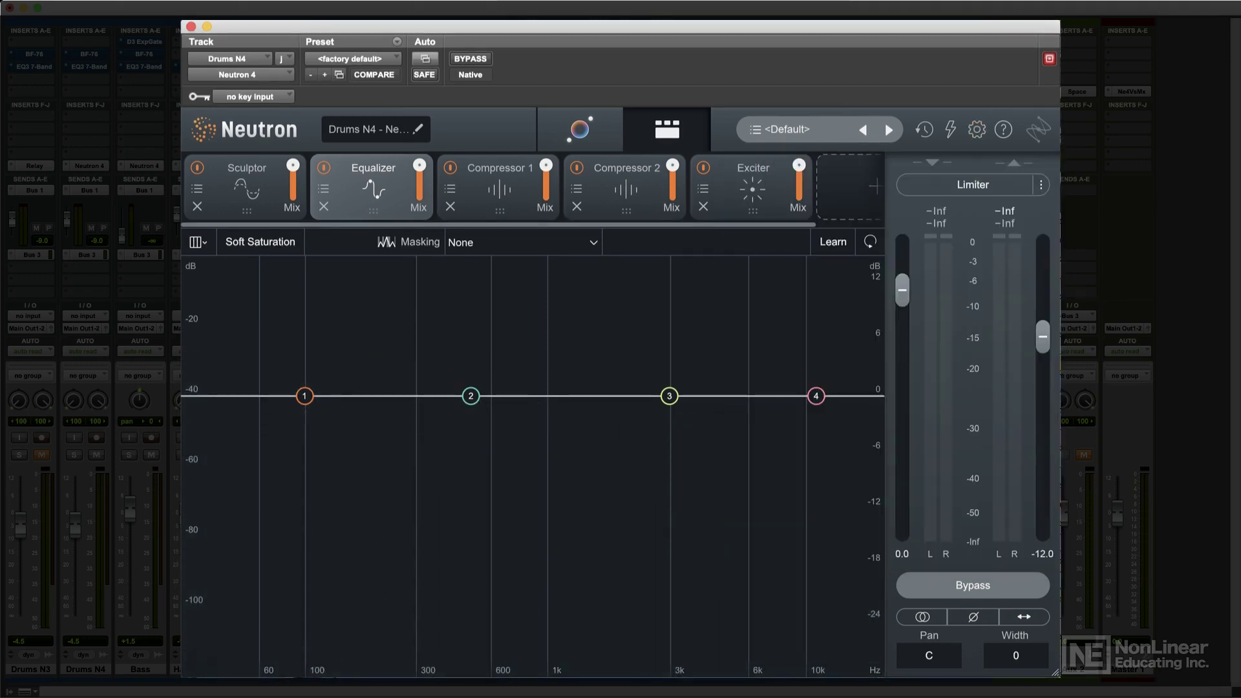